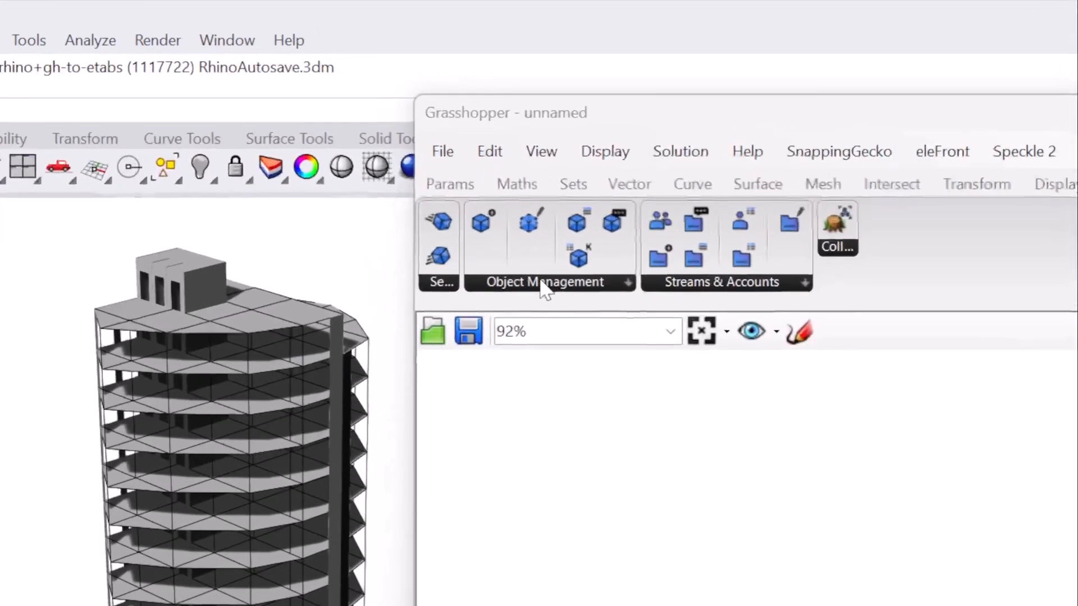
Place a Speckle Schema Object component on the empty Grasshopper canvas
{"action": "left_click", "coordinate": [560, 141]}
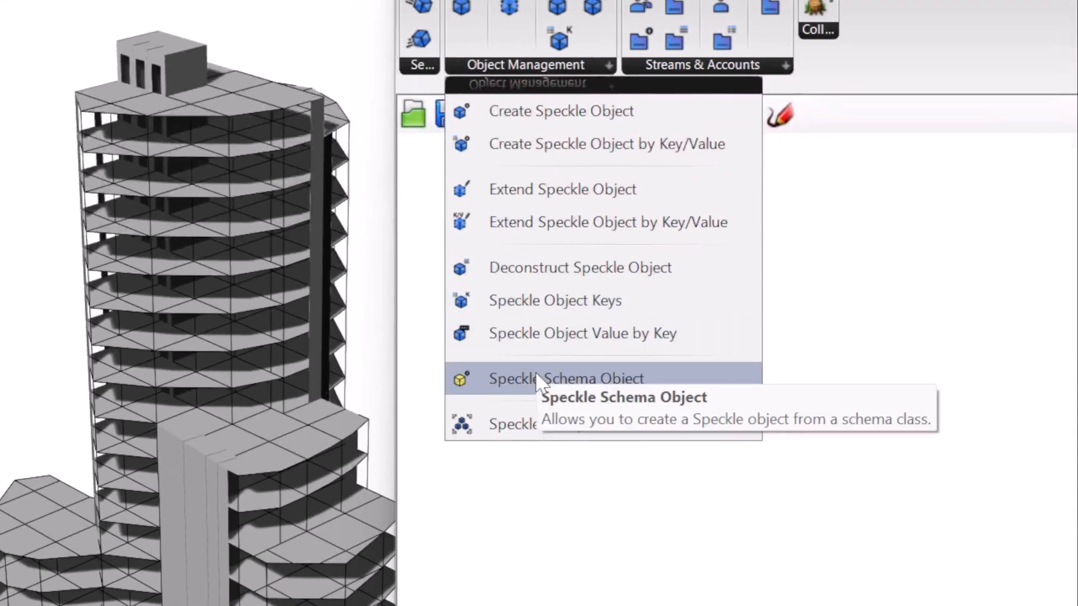
{"action": "left_click_drag", "start_coordinate": [553, 589], "coordinate": [838, 489]}
{"action": "left_click_drag", "start_coordinate": [819, 273], "coordinate": [894, 290]}
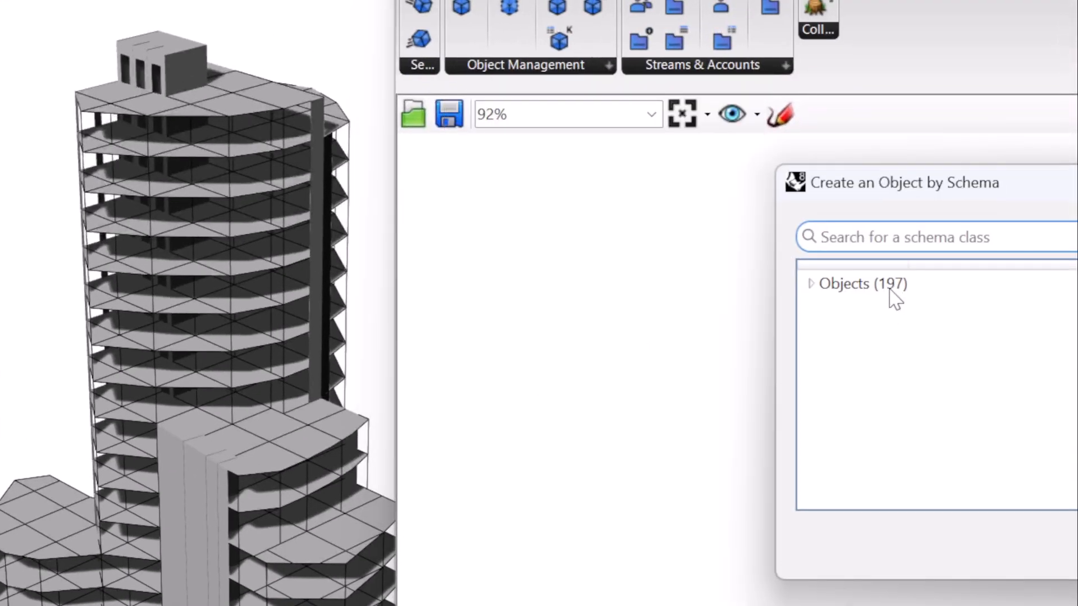
{"action": "left_click_drag", "start_coordinate": [897, 190], "coordinate": [514, 195]}
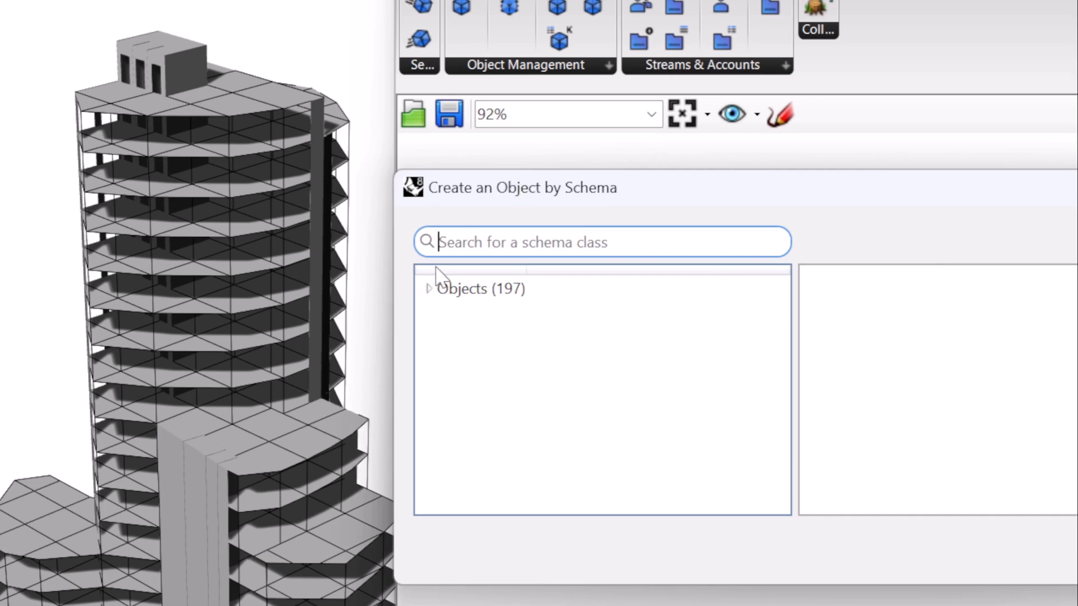
Create the schema object from the Structural CSI geometry class Element1D (from local axis)
{"action": "left_click", "coordinate": [429, 289]}
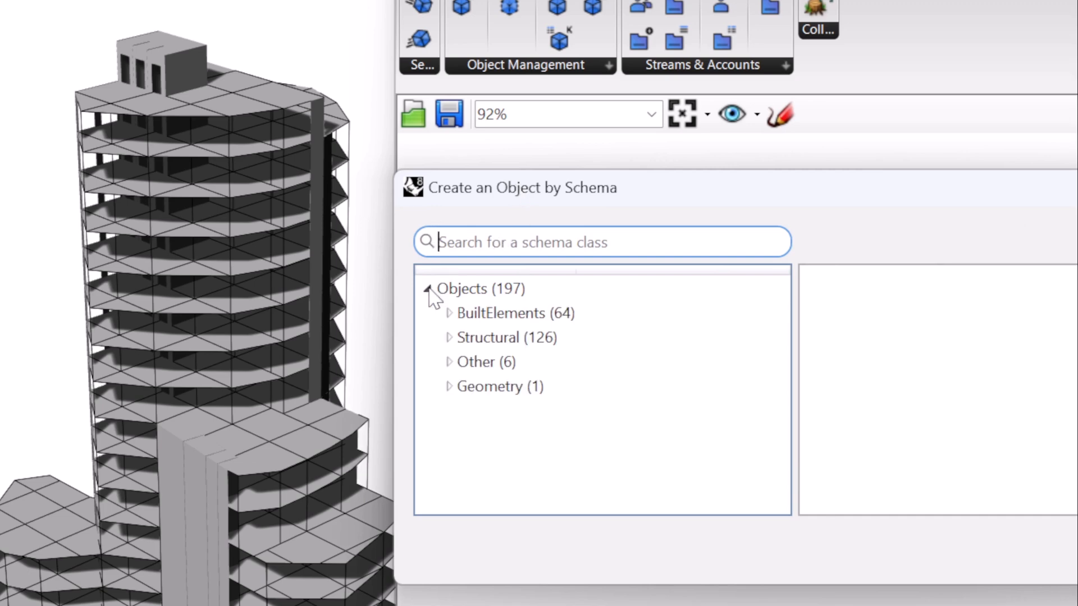
{"action": "left_click", "coordinate": [449, 337]}
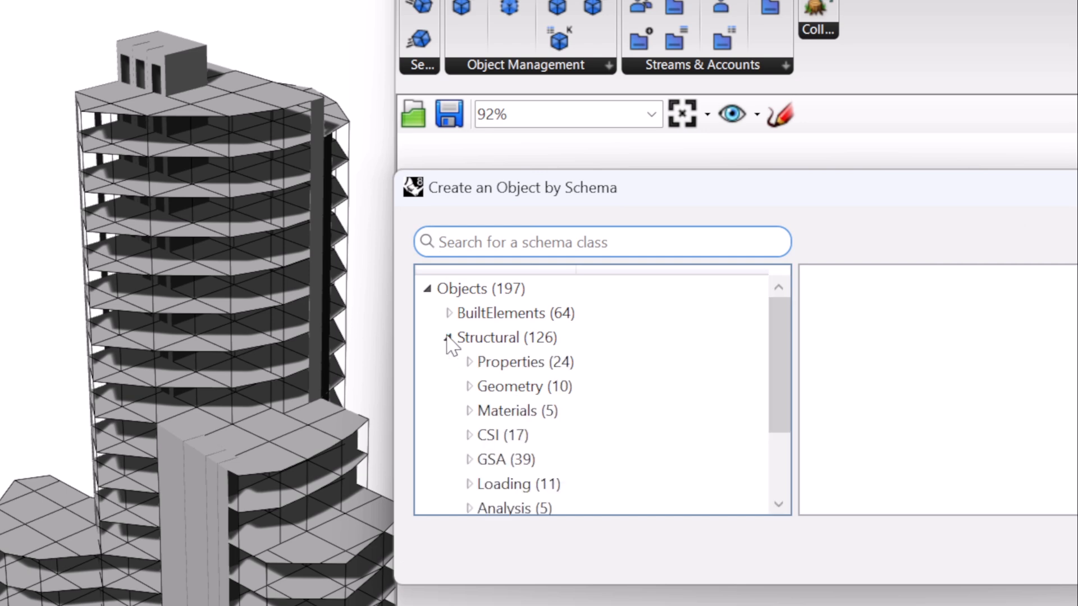
{"action": "left_click", "coordinate": [469, 435]}
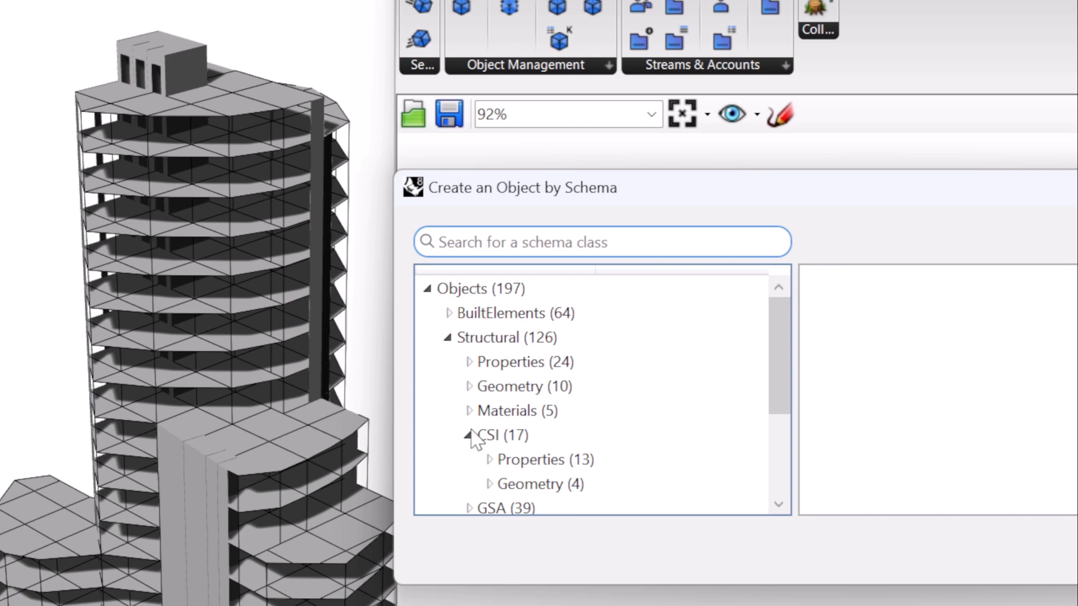
{"action": "left_click", "coordinate": [489, 484]}
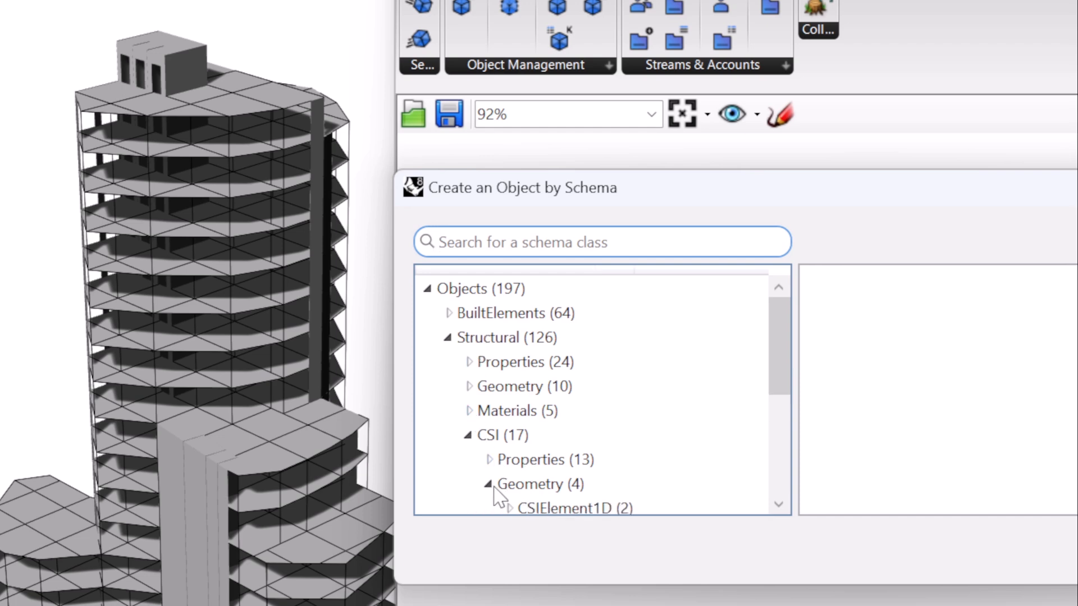
{"action": "scroll", "coordinate": [497, 474], "scroll_direction": "down", "scroll_amount": 2}
{"action": "left_click", "coordinate": [509, 362]}
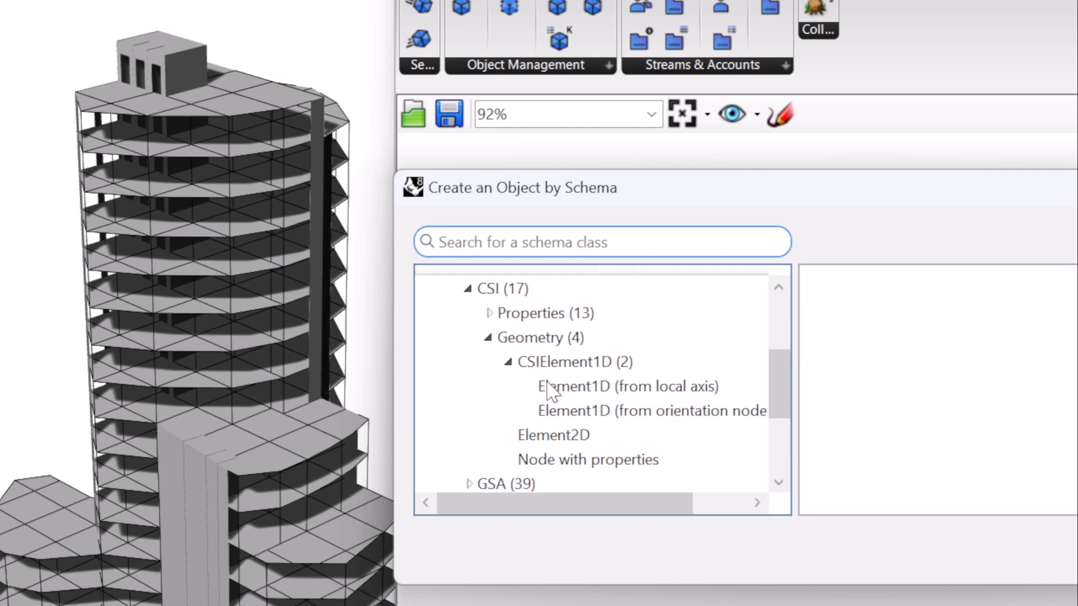
{"action": "left_click", "coordinate": [573, 393]}
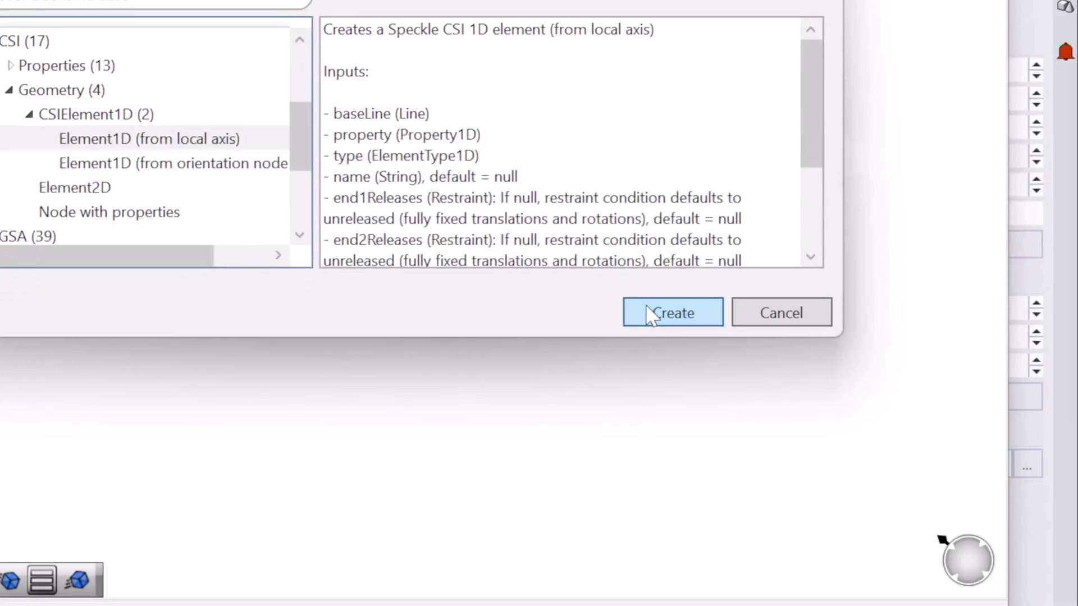
{"action": "left_click", "coordinate": [648, 314]}
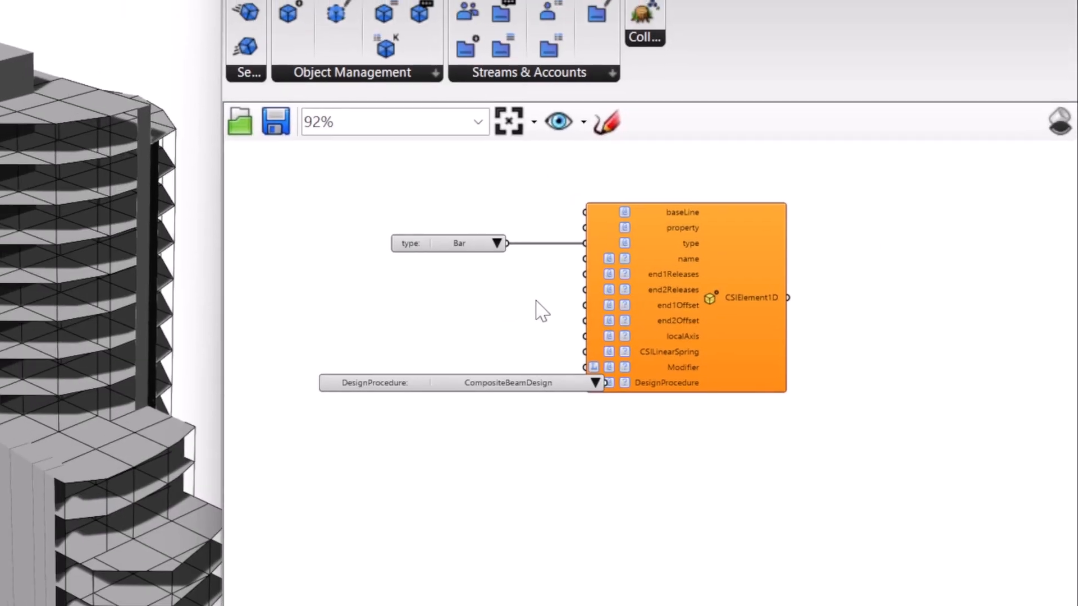
Move the CSIElement1D component away from its type and DesignProcedure value lists
{"action": "scroll", "coordinate": [236, 55], "scroll_direction": "up", "scroll_amount": 3}
{"action": "left_click_drag", "start_coordinate": [735, 304], "coordinate": [825, 313]}
{"action": "right_click_drag", "start_coordinate": [584, 284], "coordinate": [640, 303]}
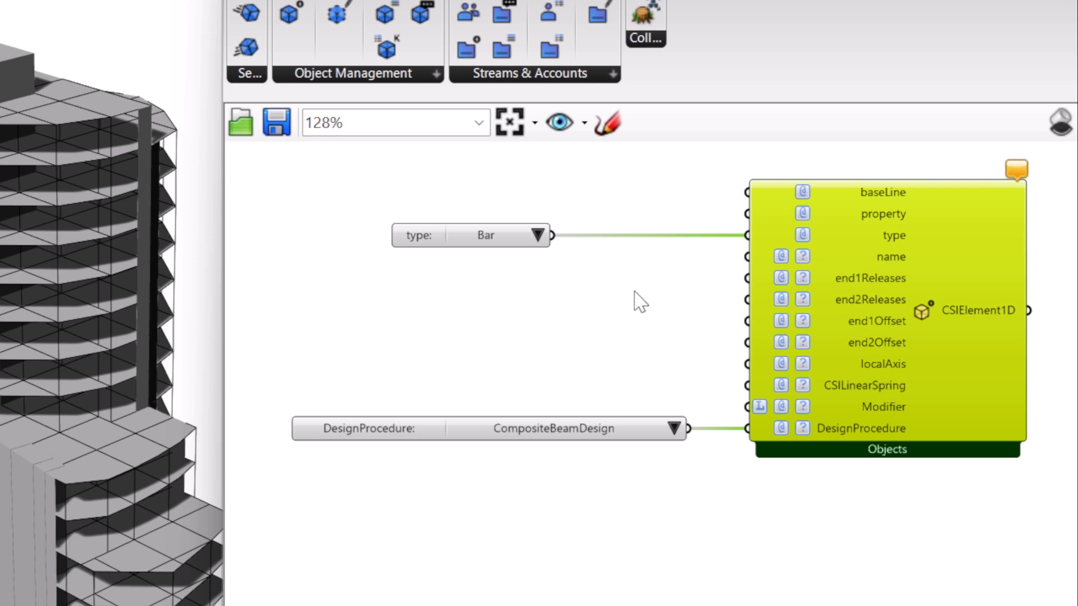
Move the type value list closer to the CSIElement1D component and set the element type to Column
{"action": "mouse_move", "coordinate": [849, 199]}
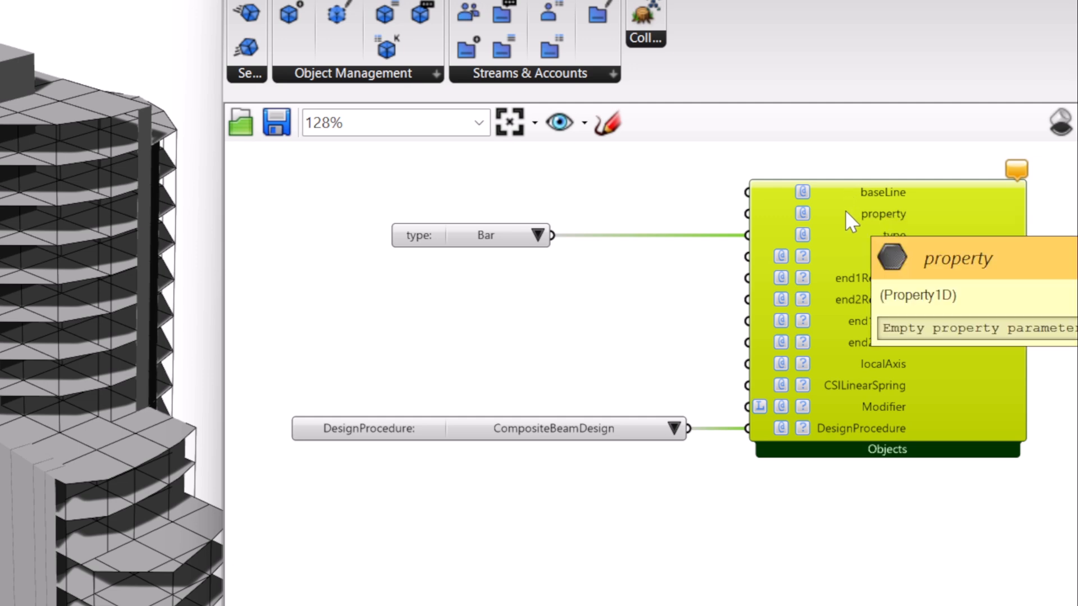
{"action": "left_click_drag", "start_coordinate": [489, 238], "coordinate": [597, 237]}
{"action": "left_click", "coordinate": [643, 236]}
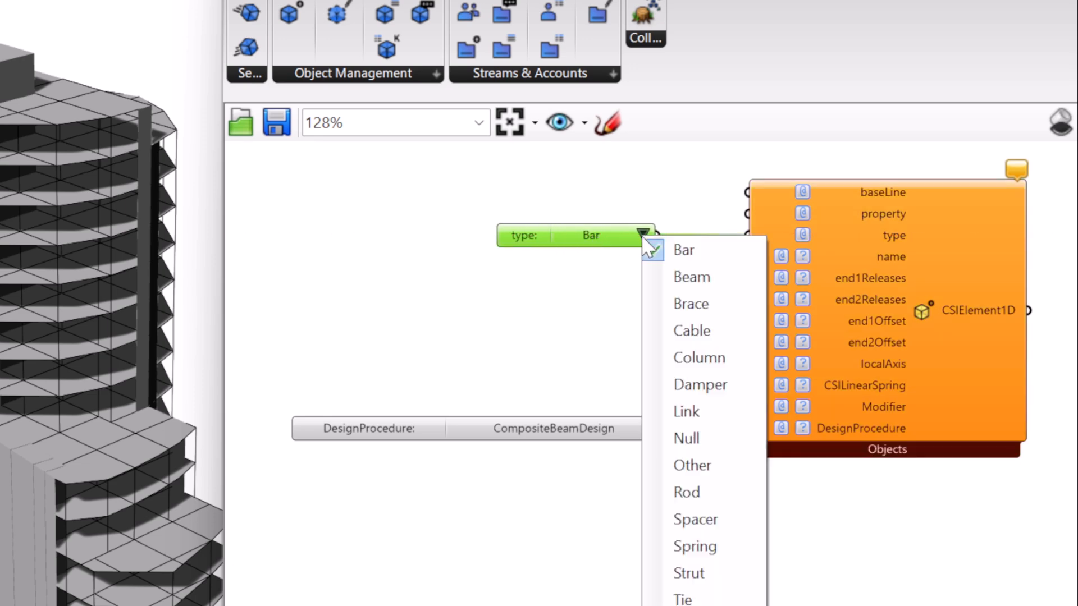
{"action": "left_click", "coordinate": [679, 281]}
{"action": "left_click", "coordinate": [643, 236]}
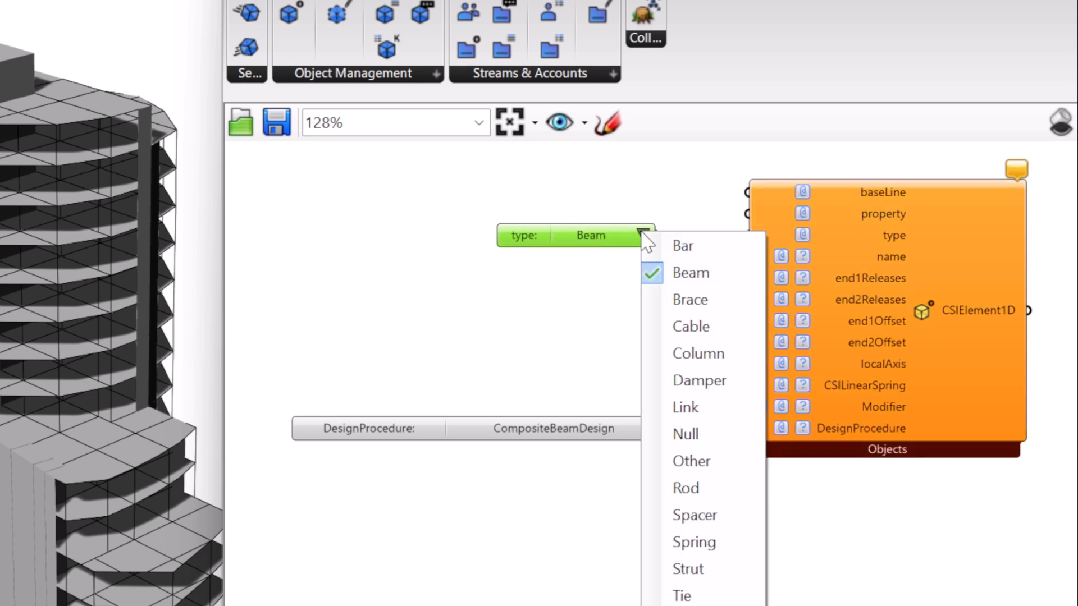
{"action": "left_click", "coordinate": [684, 354]}
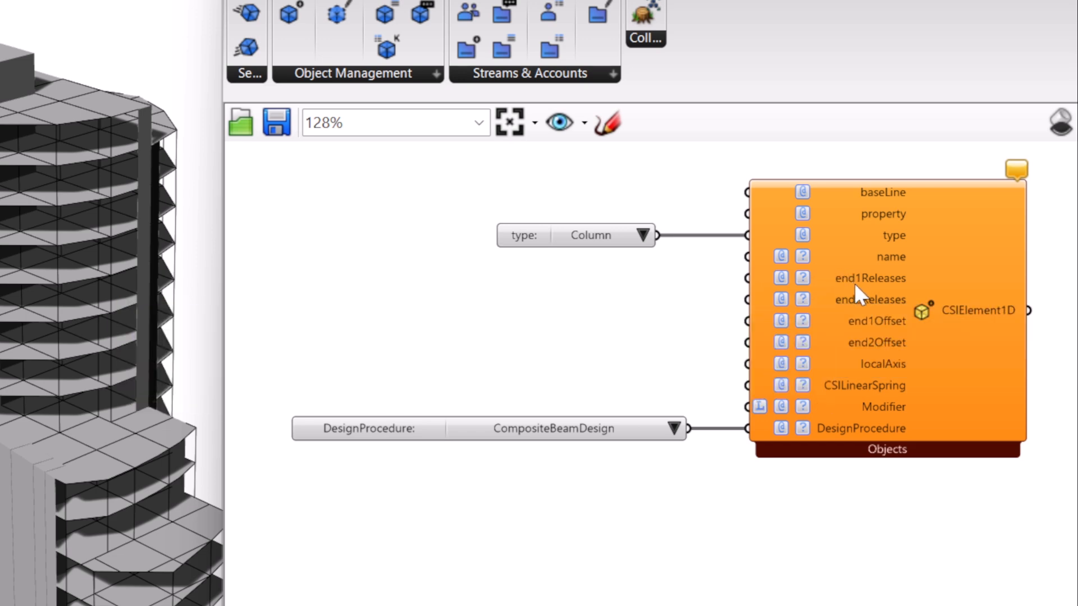
Place a second Speckle Schema Object component in the free space beside the Column type list
{"action": "mouse_move", "coordinate": [853, 282]}
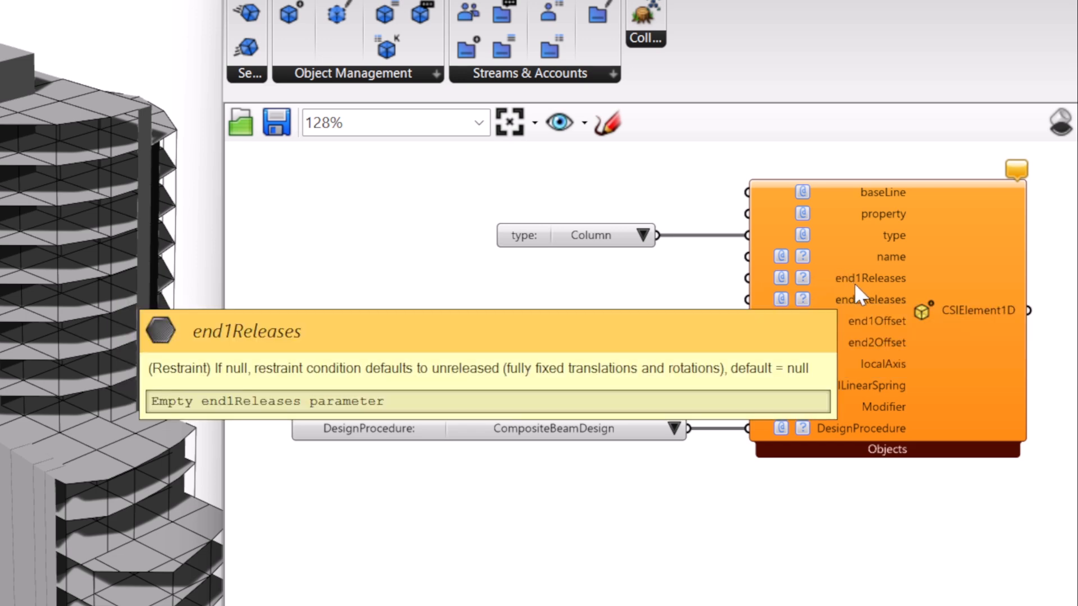
{"action": "mouse_move", "coordinate": [855, 406]}
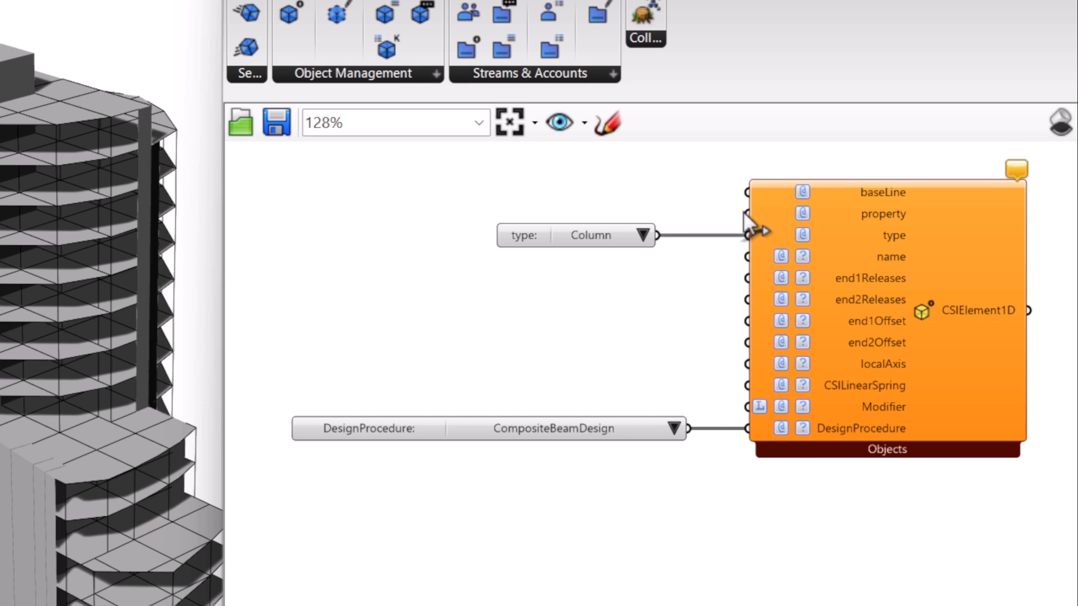
{"action": "left_click", "coordinate": [393, 79]}
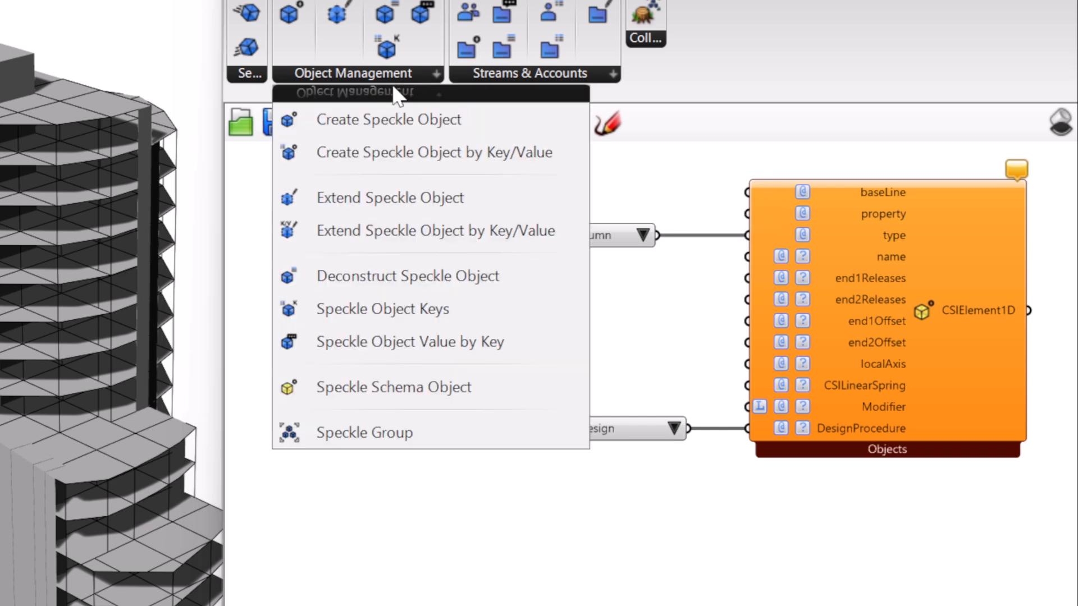
{"action": "left_click", "coordinate": [372, 377]}
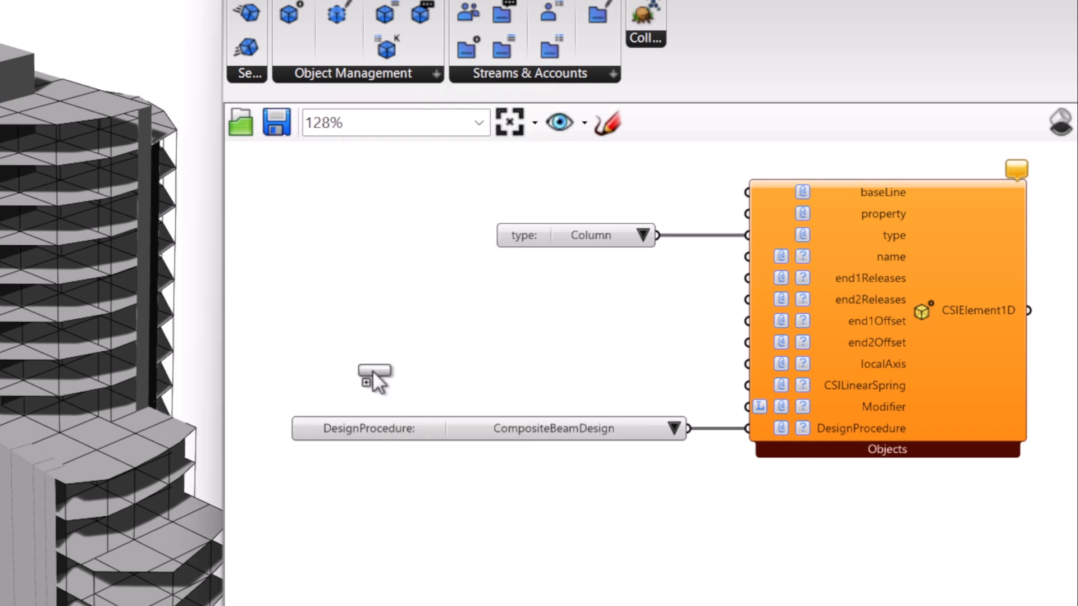
{"action": "left_click", "coordinate": [340, 174]}
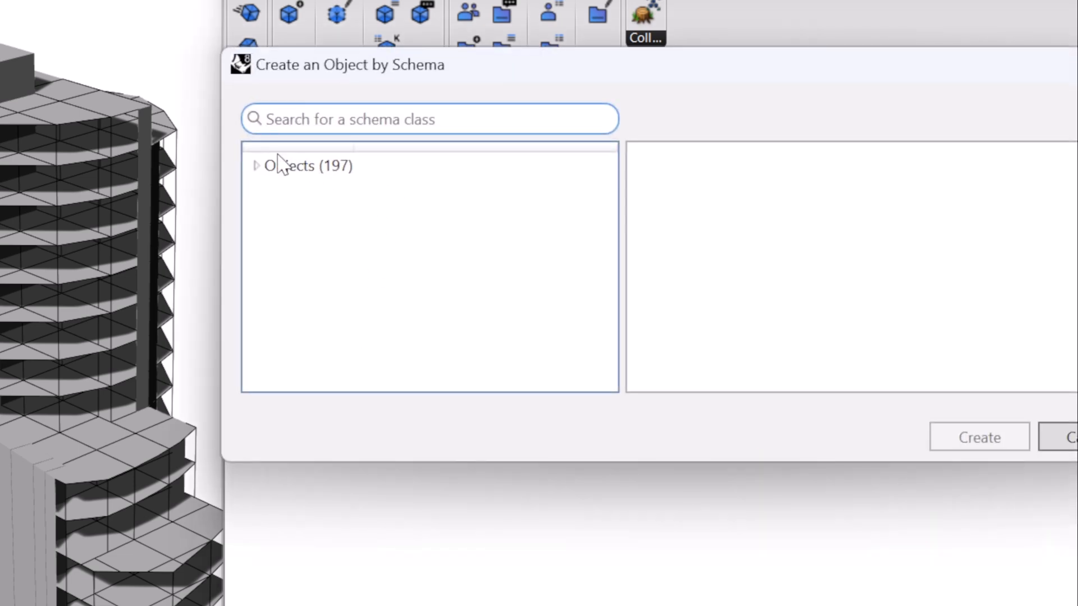
Create the second schema object from the Structural properties class Property1D, the version not defined by name only
{"action": "left_click", "coordinate": [253, 166]}
{"action": "left_click", "coordinate": [275, 215]}
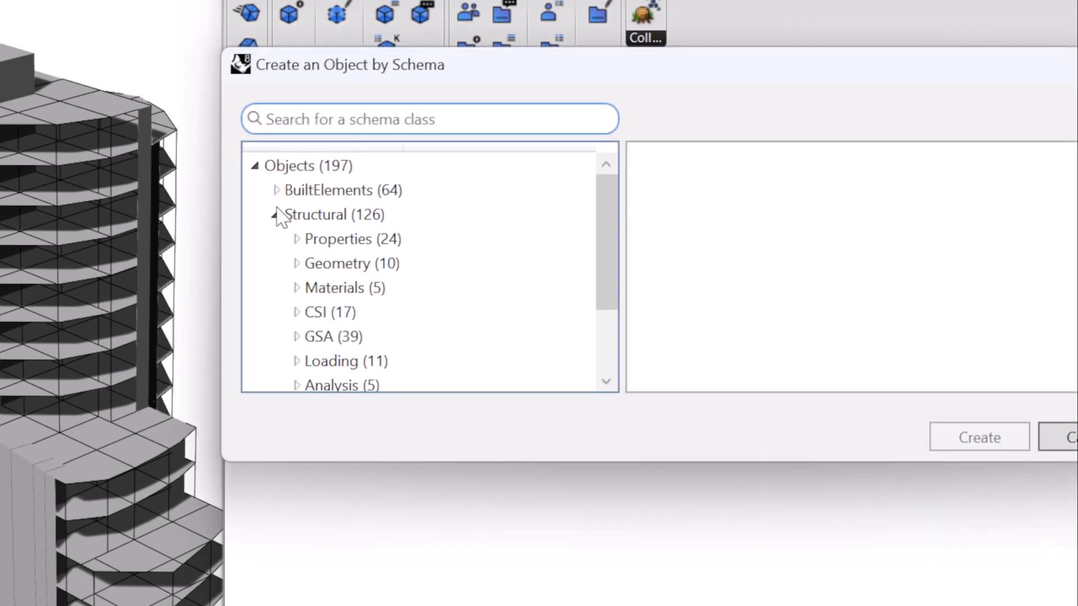
{"action": "left_click", "coordinate": [298, 239]}
{"action": "left_click_drag", "start_coordinate": [402, 83], "coordinate": [439, 59]}
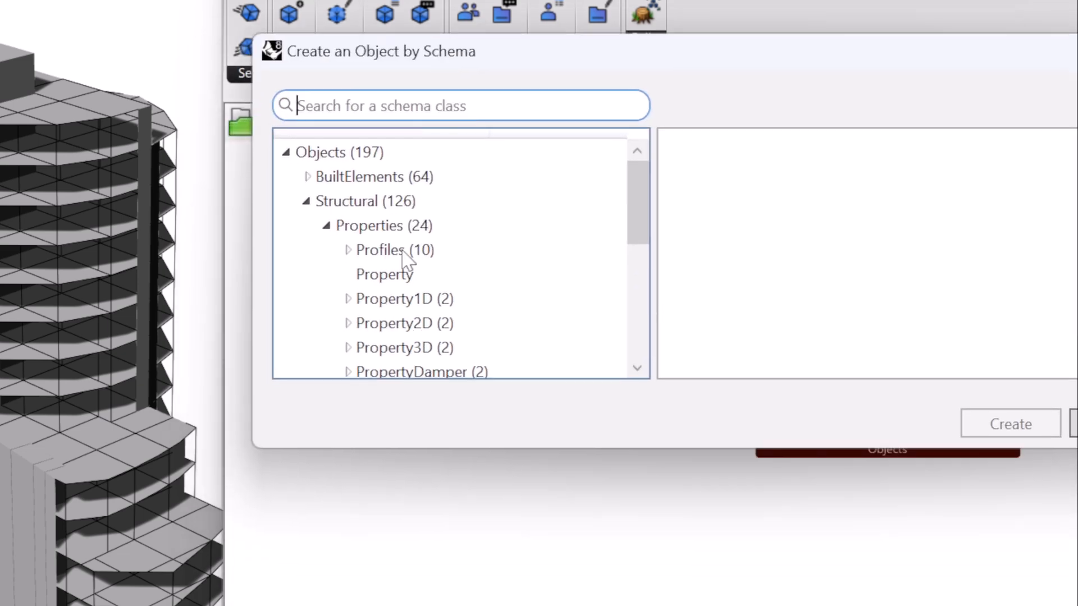
{"action": "left_click", "coordinate": [359, 274]}
{"action": "left_click", "coordinate": [363, 299]}
{"action": "double_click", "coordinate": [368, 303]}
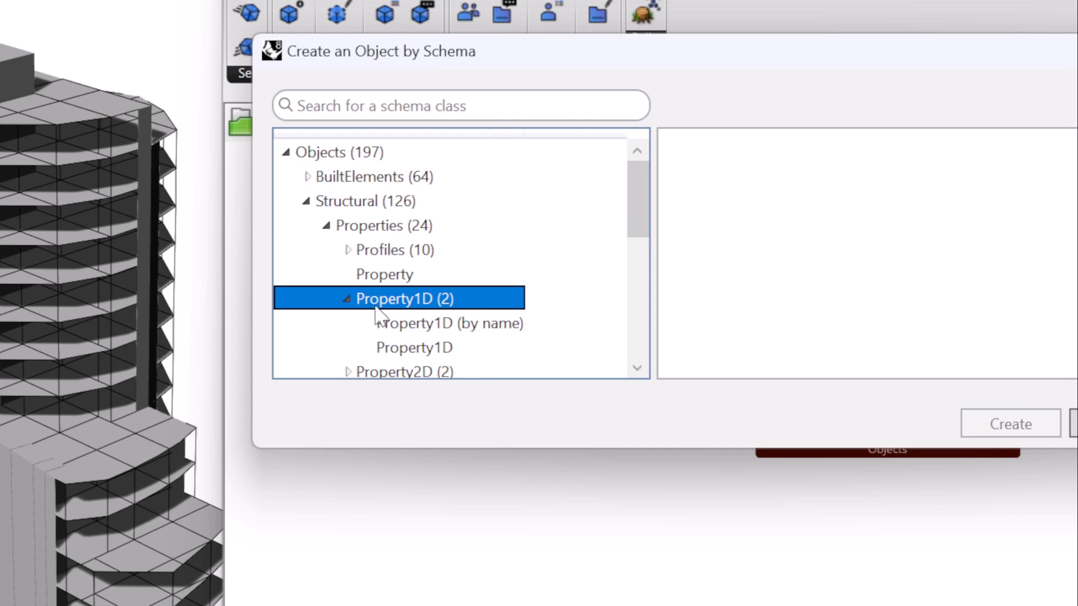
{"action": "left_click", "coordinate": [400, 349]}
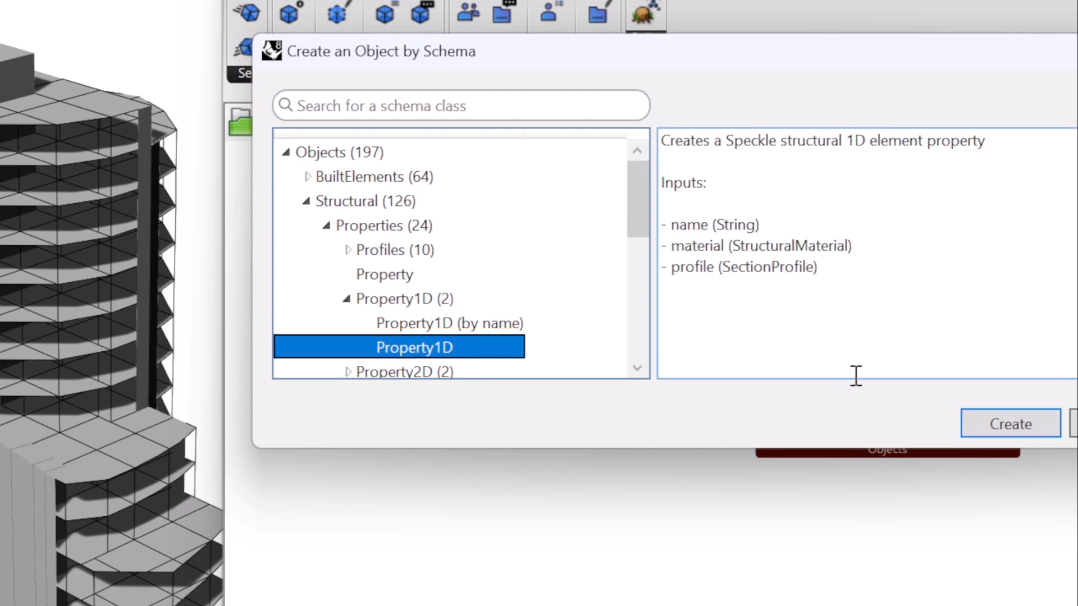
{"action": "left_click", "coordinate": [984, 437]}
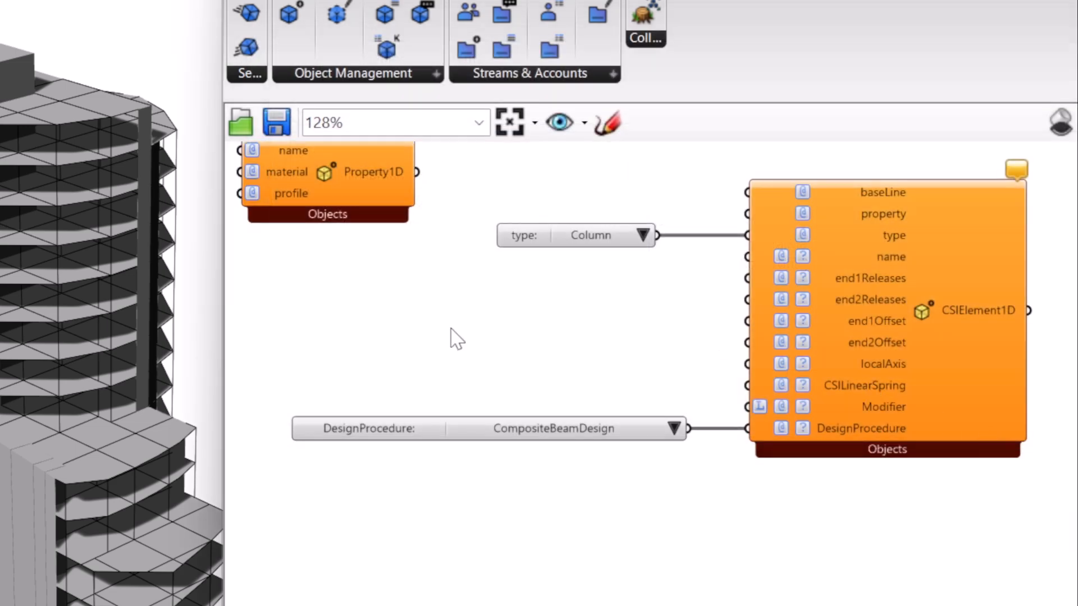
Connect the Property1D output to the CSIElement1D property input and position the component above the type list
{"action": "right_click_drag", "start_coordinate": [452, 334], "coordinate": [524, 387]}
{"action": "left_click_drag", "start_coordinate": [450, 255], "coordinate": [822, 280]}
{"action": "left_click_drag", "start_coordinate": [549, 234], "coordinate": [654, 211]}
{"action": "right_click_drag", "start_coordinate": [487, 234], "coordinate": [627, 337]}
{"action": "scroll", "coordinate": [627, 351], "scroll_direction": "up", "scroll_amount": 1}
{"action": "scroll", "coordinate": [629, 352], "scroll_direction": "up", "scroll_amount": 1}
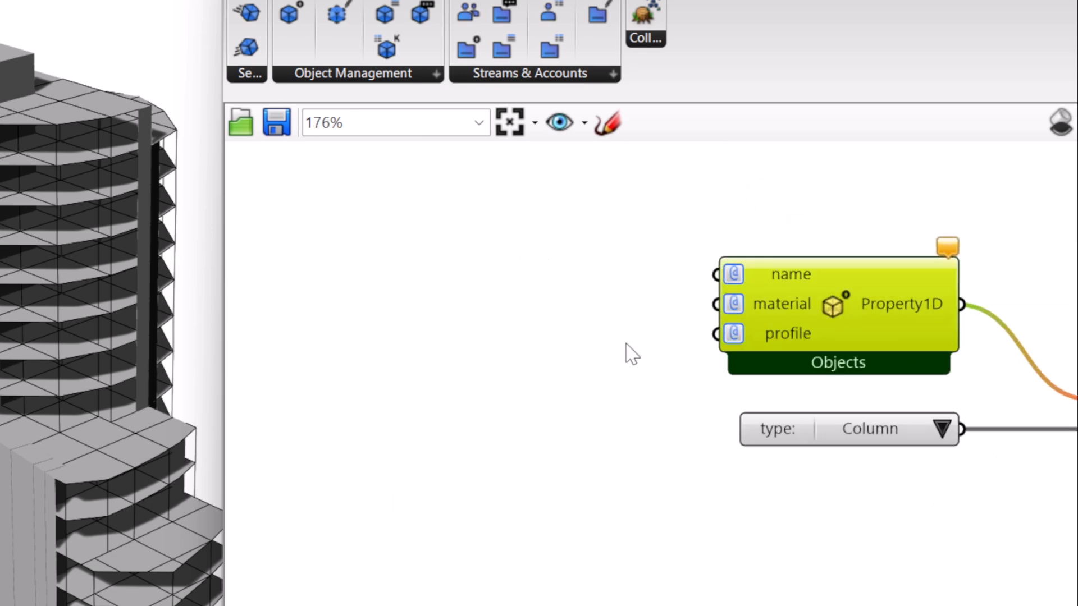
Place a third Speckle Schema Object component on the canvas beside the Property1D inputs
{"action": "mouse_move", "coordinate": [762, 271]}
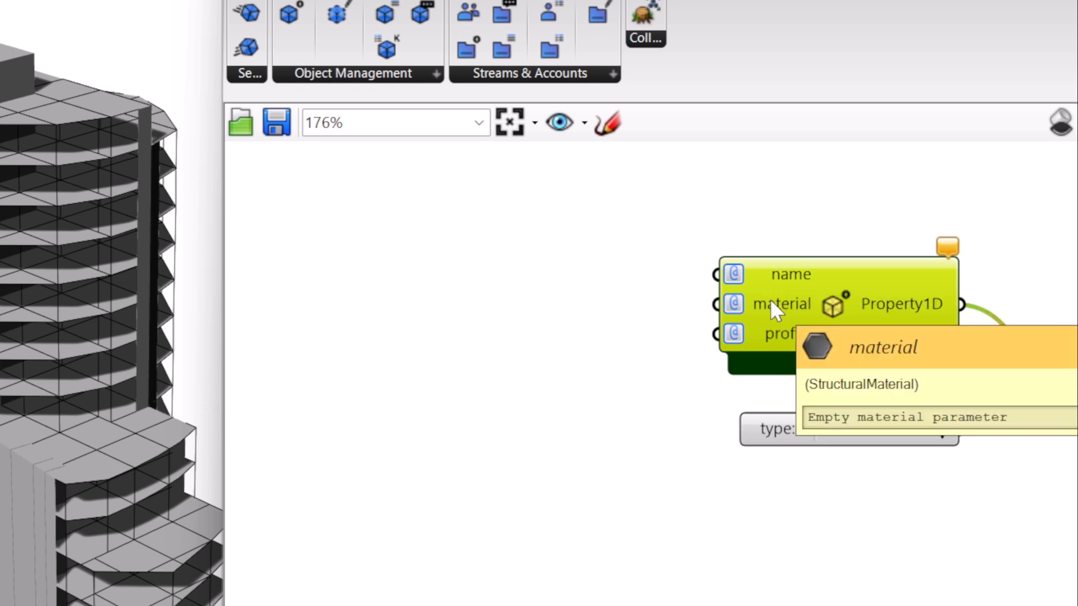
{"action": "left_click", "coordinate": [393, 70]}
{"action": "left_click_drag", "start_coordinate": [378, 385], "coordinate": [369, 253]}
Create the third schema object from the Structural materials class Structural Material, without properties
{"action": "left_click", "coordinate": [281, 227]}
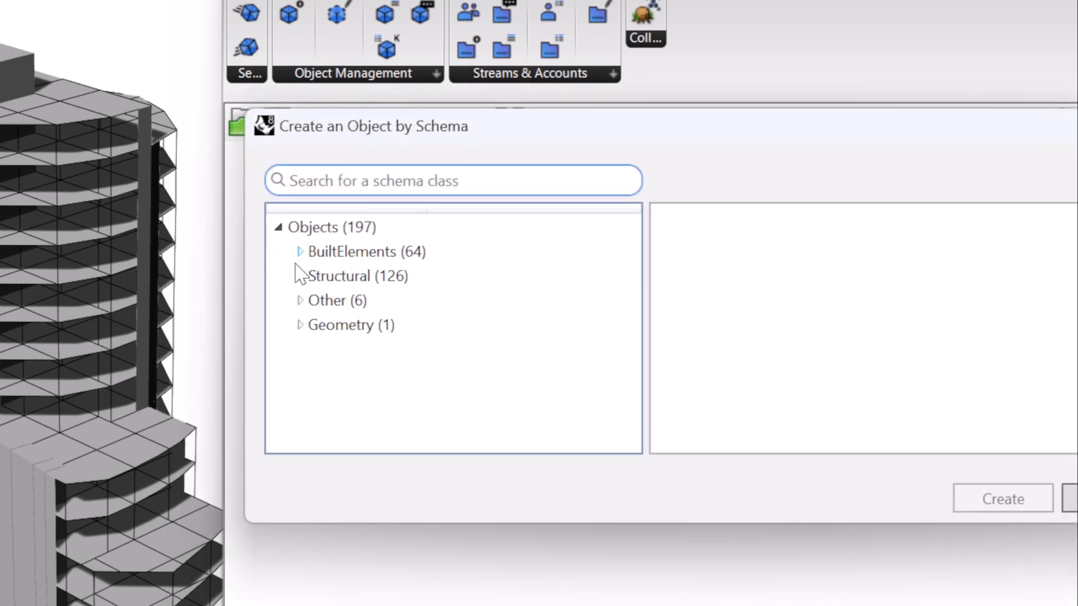
{"action": "left_click", "coordinate": [299, 276]}
{"action": "left_click", "coordinate": [318, 350]}
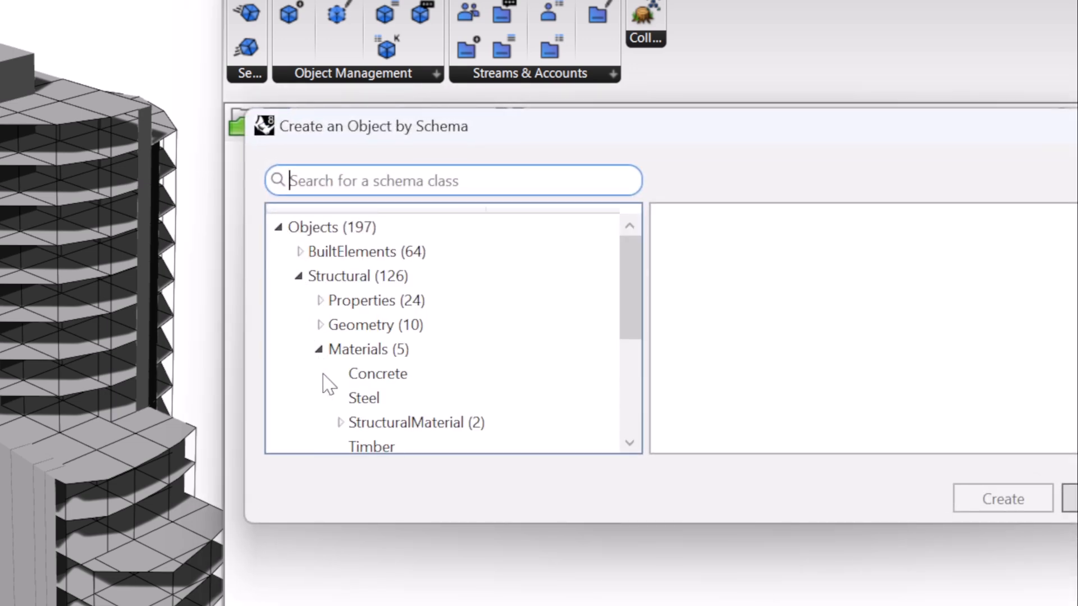
{"action": "scroll", "coordinate": [329, 385], "scroll_direction": "down", "scroll_amount": 1}
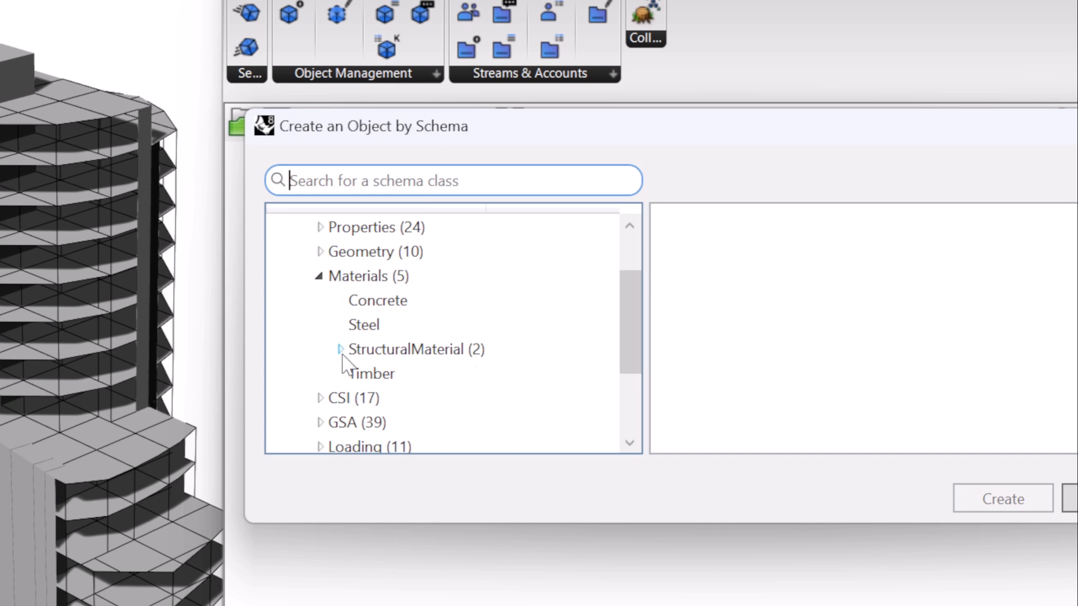
{"action": "left_click", "coordinate": [340, 351]}
{"action": "left_click", "coordinate": [414, 374]}
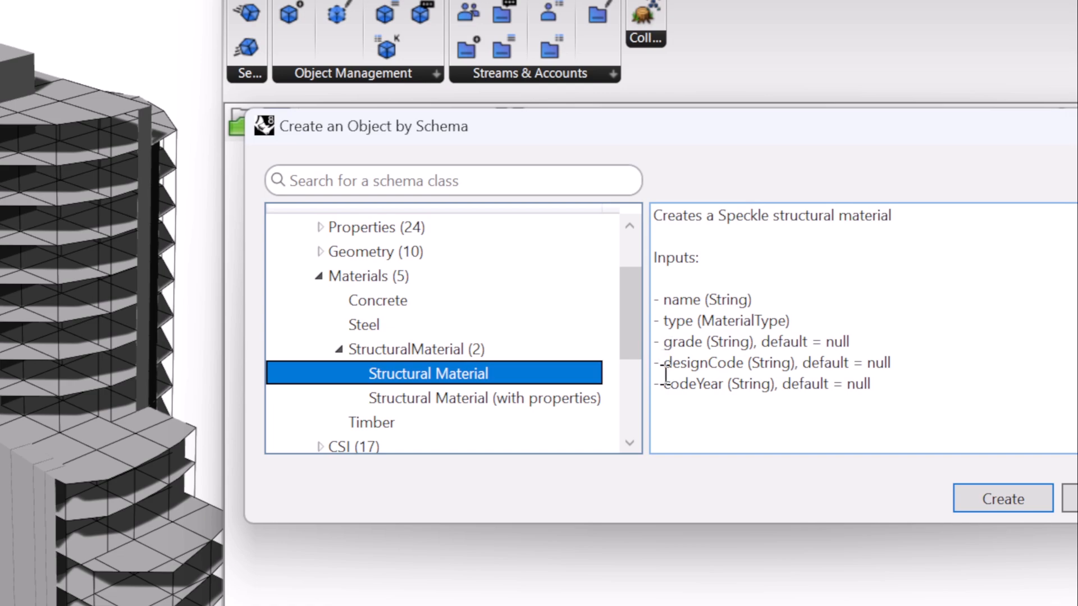
{"action": "left_click", "coordinate": [988, 501]}
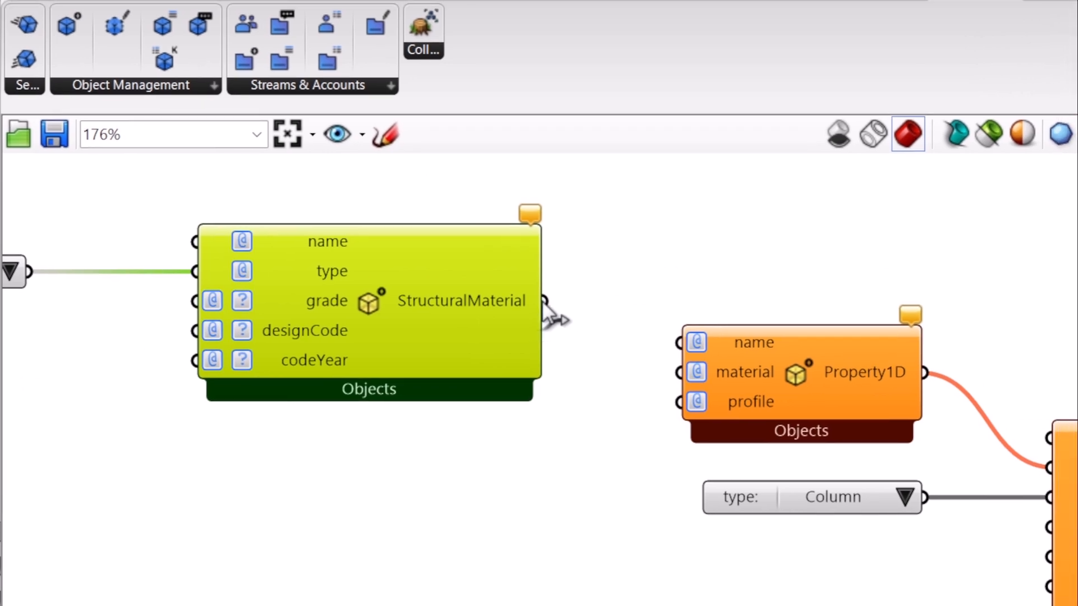
Connect the StructuralMaterial output to the Property1D material input and move the Aluminium type list closer to its component
{"action": "left_click_drag", "start_coordinate": [584, 298], "coordinate": [784, 369]}
{"action": "right_click_drag", "start_coordinate": [489, 470], "coordinate": [713, 488]}
{"action": "left_click_drag", "start_coordinate": [200, 301], "coordinate": [251, 292]}
{"action": "right_click_drag", "start_coordinate": [776, 535], "coordinate": [727, 526]}
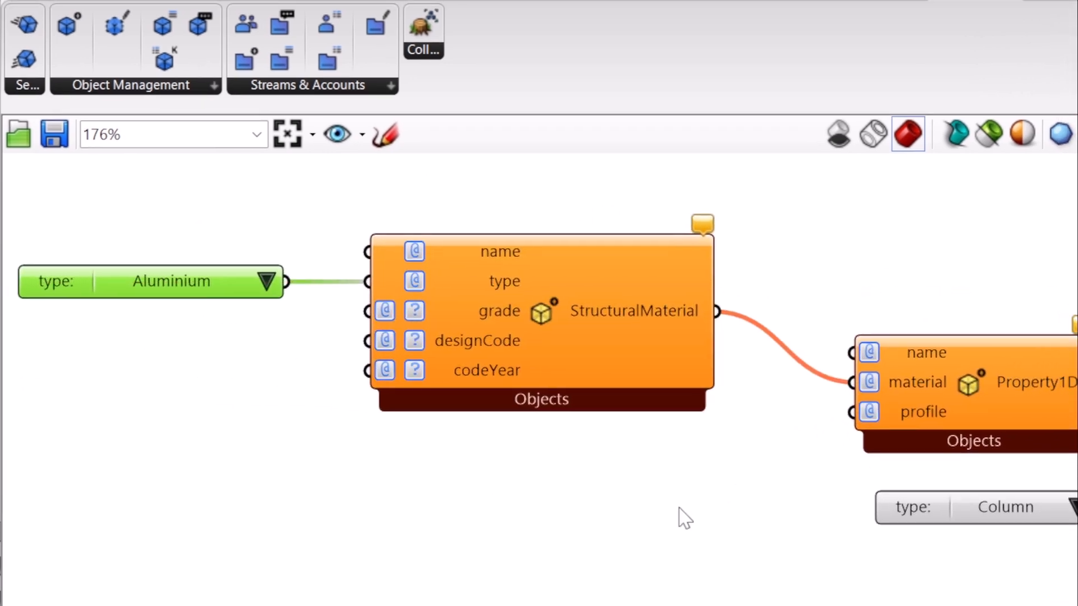
Place a fourth Speckle Schema Object component on the canvas near the StructuralMaterial component
{"action": "left_click", "coordinate": [194, 88]}
{"action": "left_click_drag", "start_coordinate": [130, 399], "coordinate": [400, 474]}
{"action": "left_click_drag", "start_coordinate": [335, 309], "coordinate": [151, 200]}
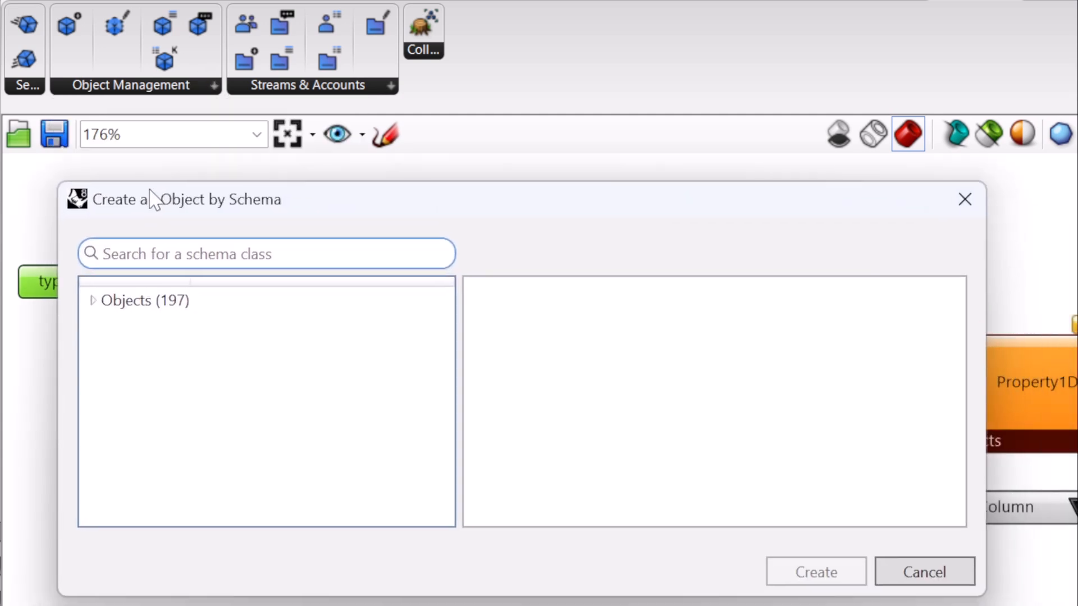
Create the fourth schema object from the Structural Properties Profiles class Rectangular
{"action": "left_click", "coordinate": [95, 300]}
{"action": "left_click", "coordinate": [112, 350]}
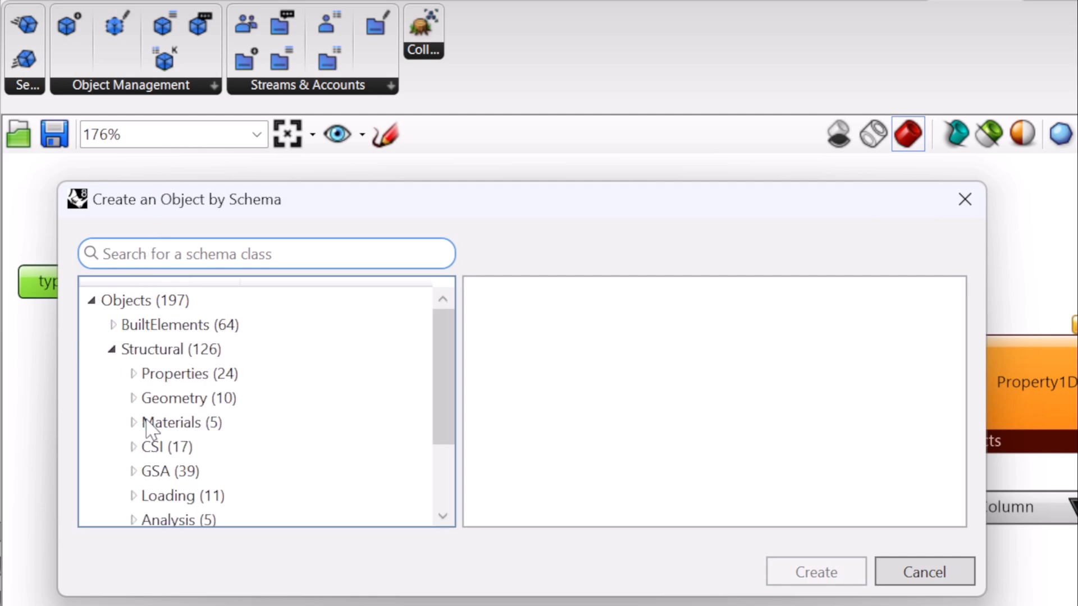
{"action": "left_click", "coordinate": [133, 373]}
{"action": "left_click", "coordinate": [152, 398]}
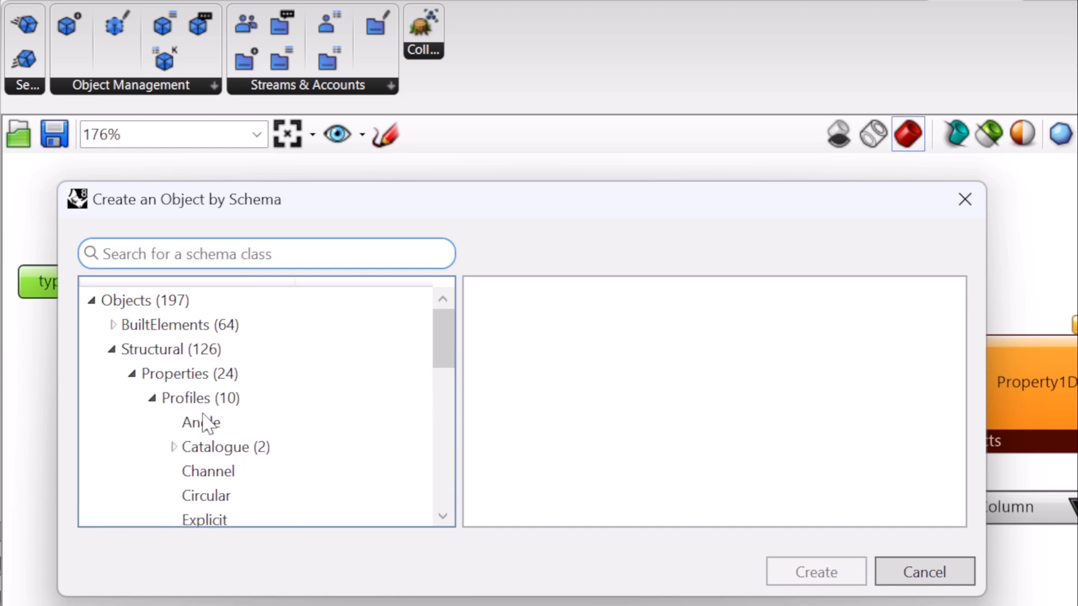
{"action": "scroll", "coordinate": [206, 422], "scroll_direction": "down", "scroll_amount": 1}
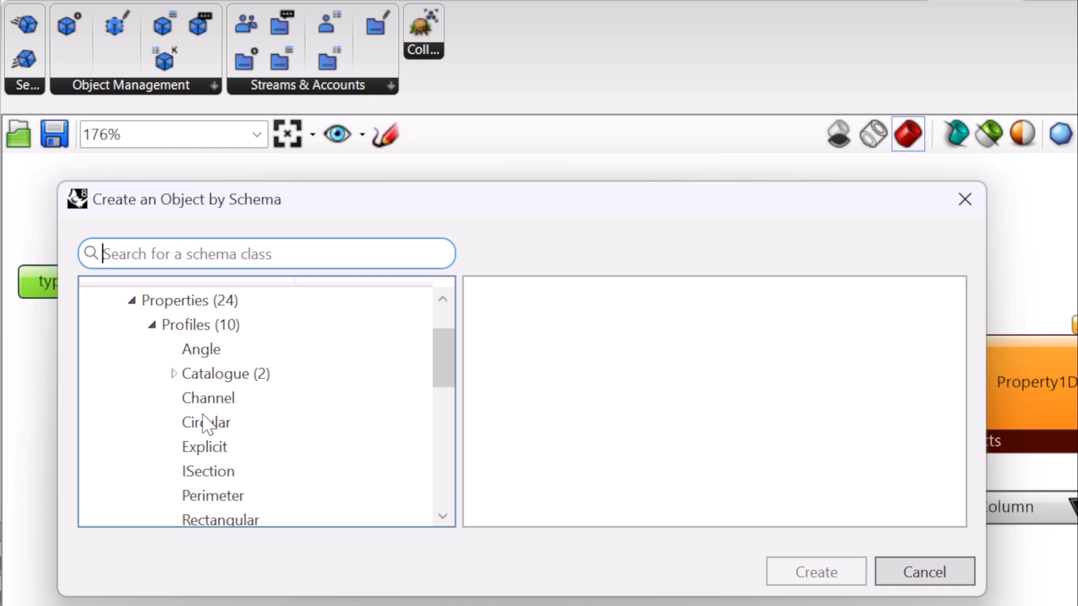
{"action": "scroll", "coordinate": [203, 478], "scroll_direction": "down", "scroll_amount": 1}
{"action": "left_click", "coordinate": [213, 452]}
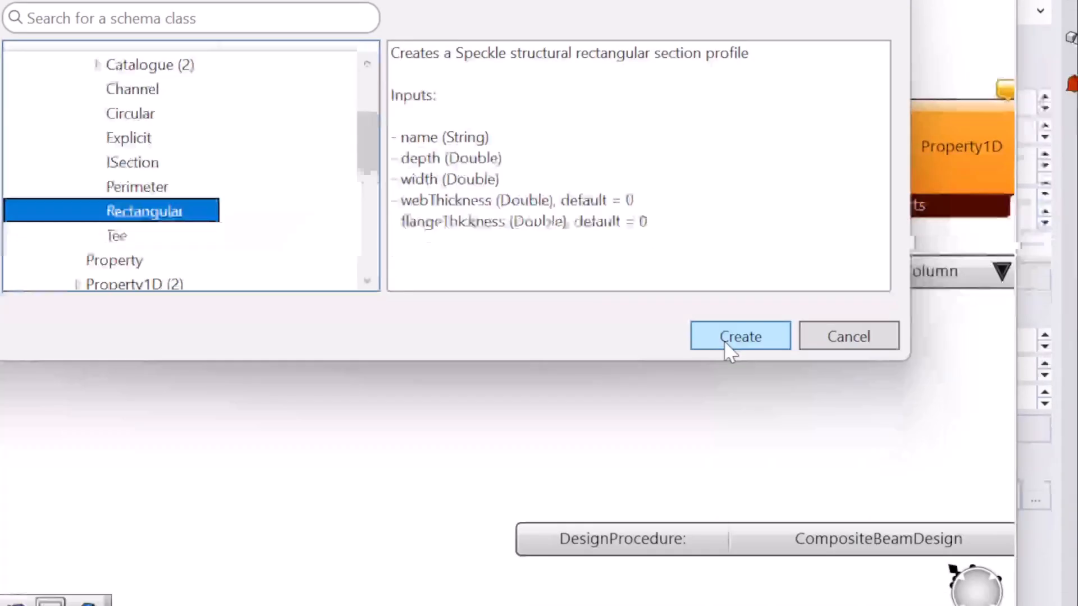
{"action": "left_click", "coordinate": [725, 342]}
Connect the Rectangular output to the Property1D profile input and position the component below StructuralMaterial
{"action": "right_click_drag", "start_coordinate": [94, 176], "coordinate": [233, 227]}
{"action": "left_click_drag", "start_coordinate": [475, 280], "coordinate": [663, 358]}
{"action": "left_click_drag", "start_coordinate": [740, 318], "coordinate": [907, 193]}
{"action": "right_click_drag", "start_coordinate": [831, 292], "coordinate": [631, 305]}
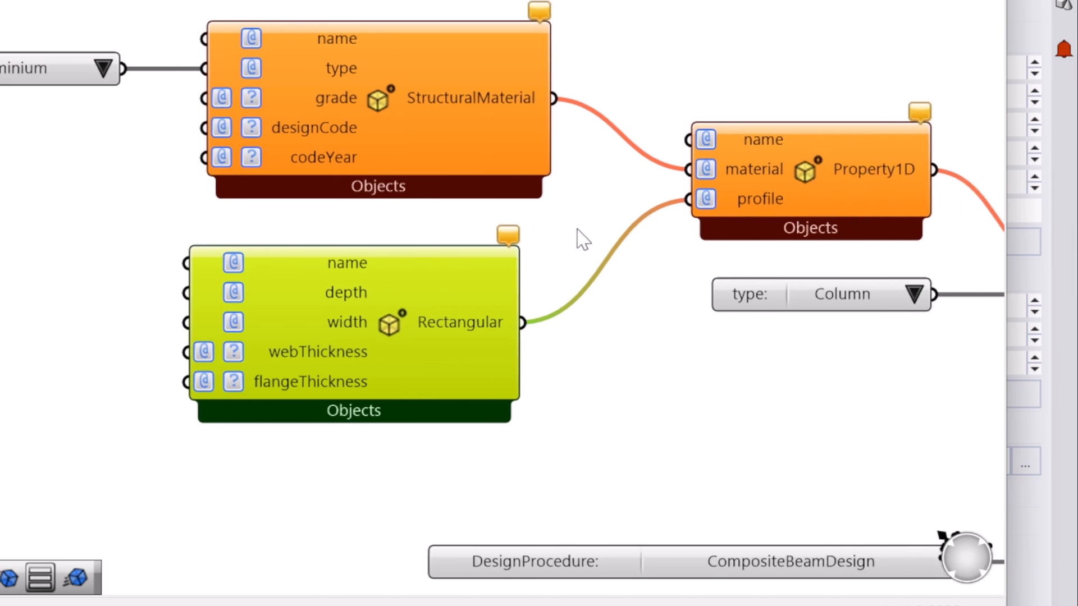
{"action": "mouse_move", "coordinate": [415, 283]}
{"action": "left_mouse_down"}
{"action": "mouse_move", "coordinate": [452, 280]}
{"action": "mouse_move", "coordinate": [432, 273]}
{"action": "left_mouse_up"}
Switch to the Rhino model, select a column line of the tower and examine its attribute user text
{"action": "scroll", "coordinate": [432, 271], "scroll_direction": "down", "scroll_amount": 2}
{"action": "right_click_drag", "start_coordinate": [599, 385], "coordinate": [362, 320]}
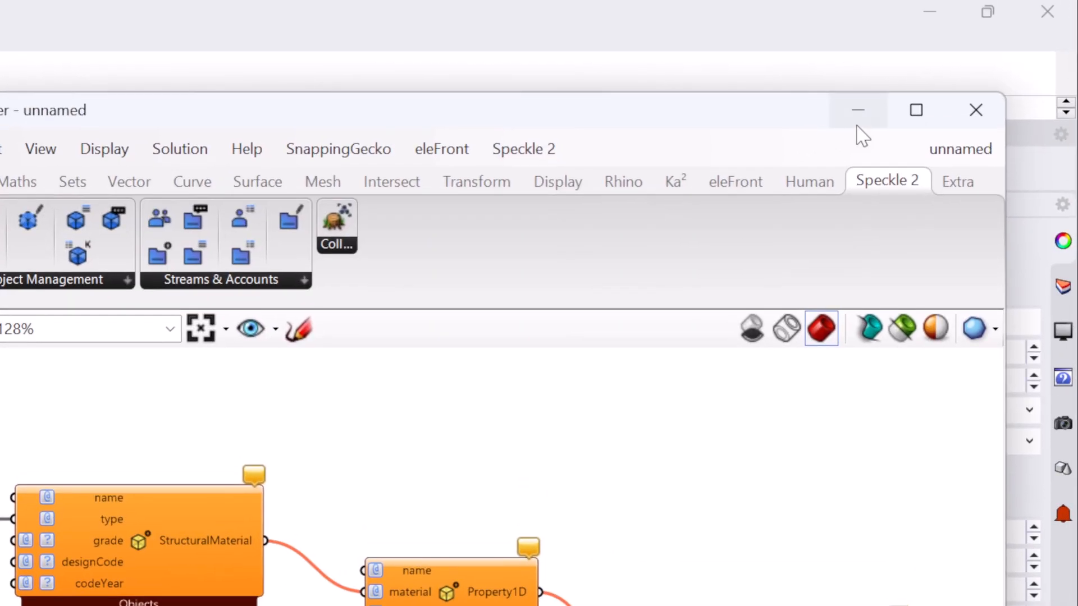
{"action": "left_click", "coordinate": [858, 111]}
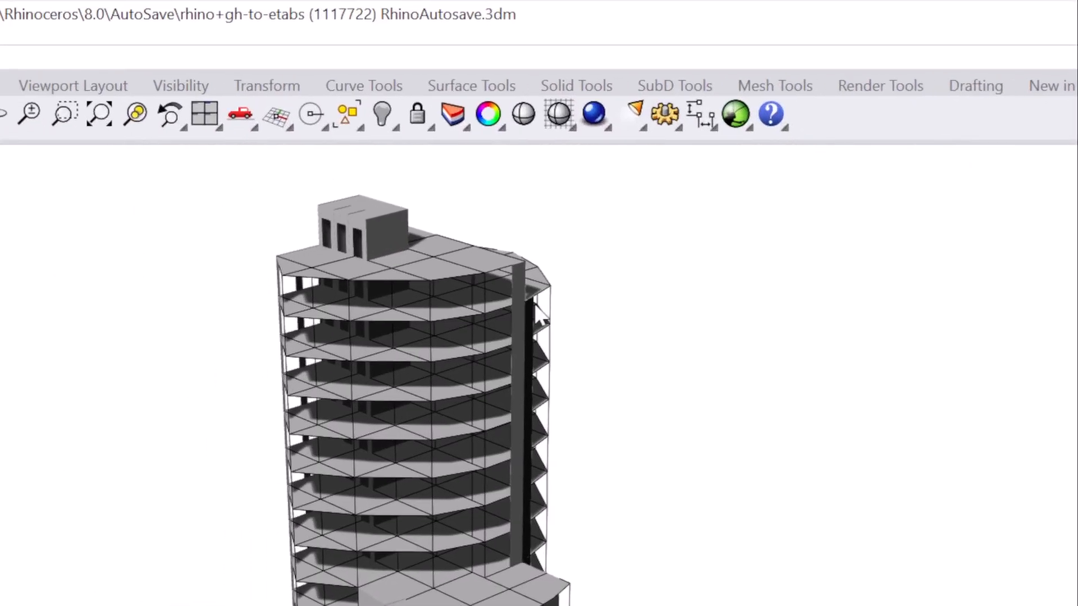
{"action": "left_click", "coordinate": [110, 322]}
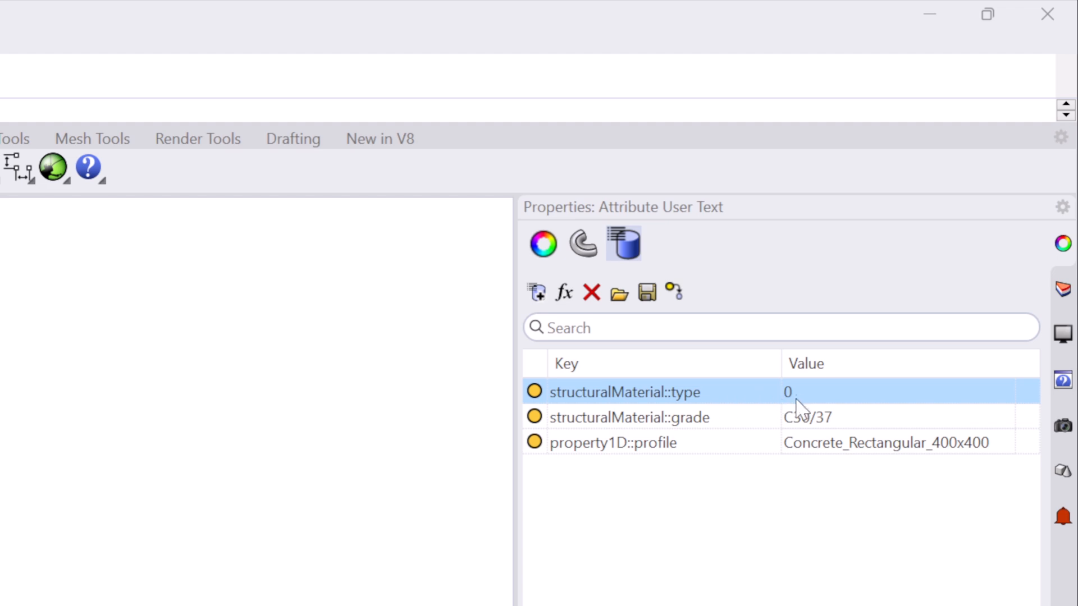
Return to Grasshopper and set the StructuralMaterial type list to Concrete
{"action": "left_click", "coordinate": [53, 168]}
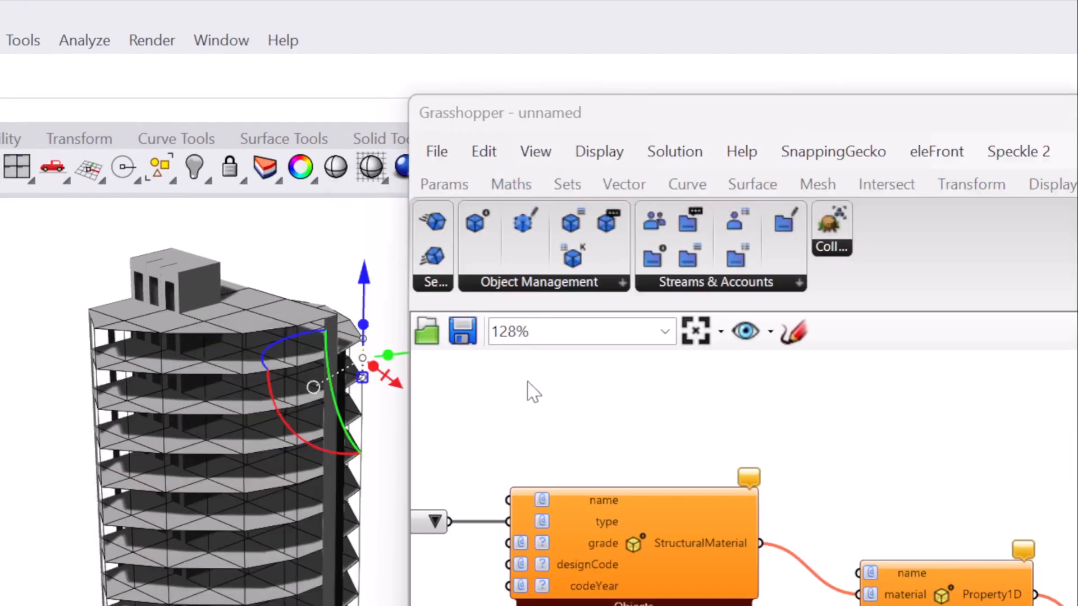
{"action": "right_click_drag", "start_coordinate": [532, 468], "coordinate": [798, 436]}
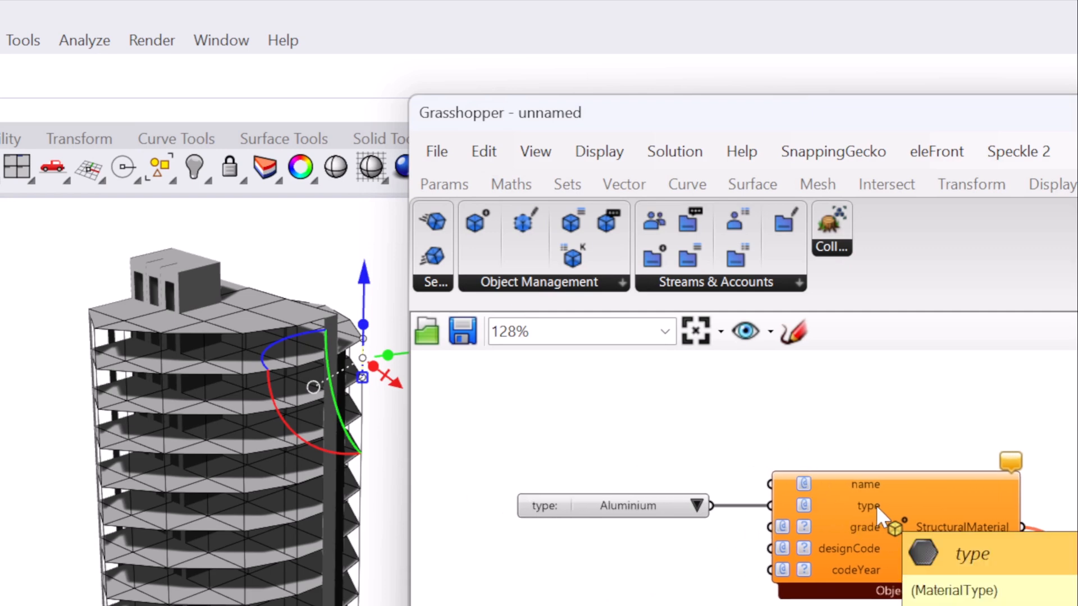
{"action": "right_click_drag", "start_coordinate": [875, 505], "coordinate": [833, 411]}
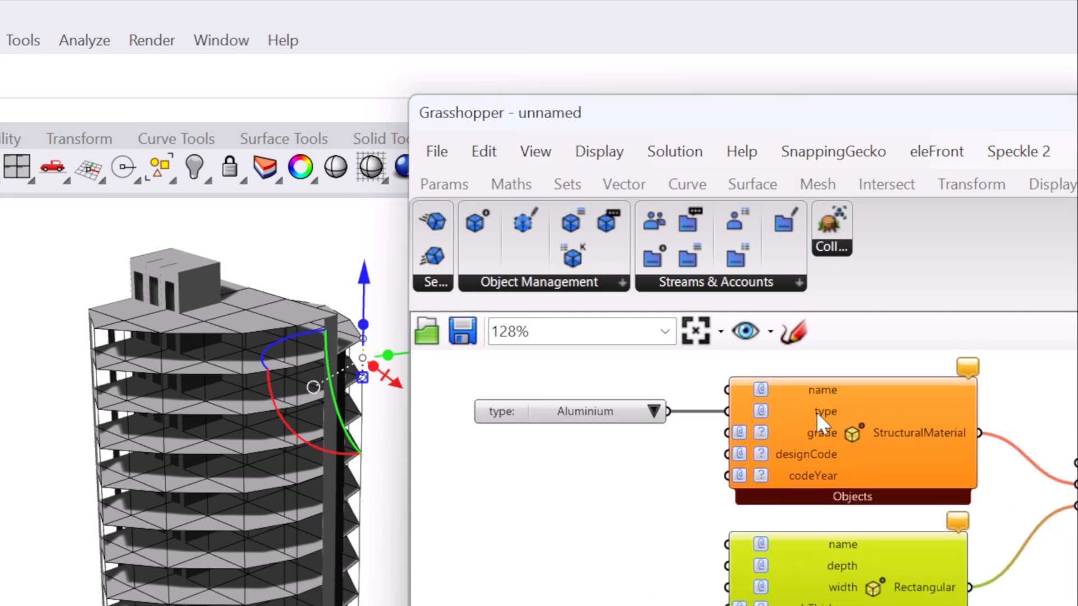
{"action": "mouse_move", "coordinate": [816, 412]}
{"action": "mouse_move", "coordinate": [564, 410]}
{"action": "left_click", "coordinate": [655, 409]}
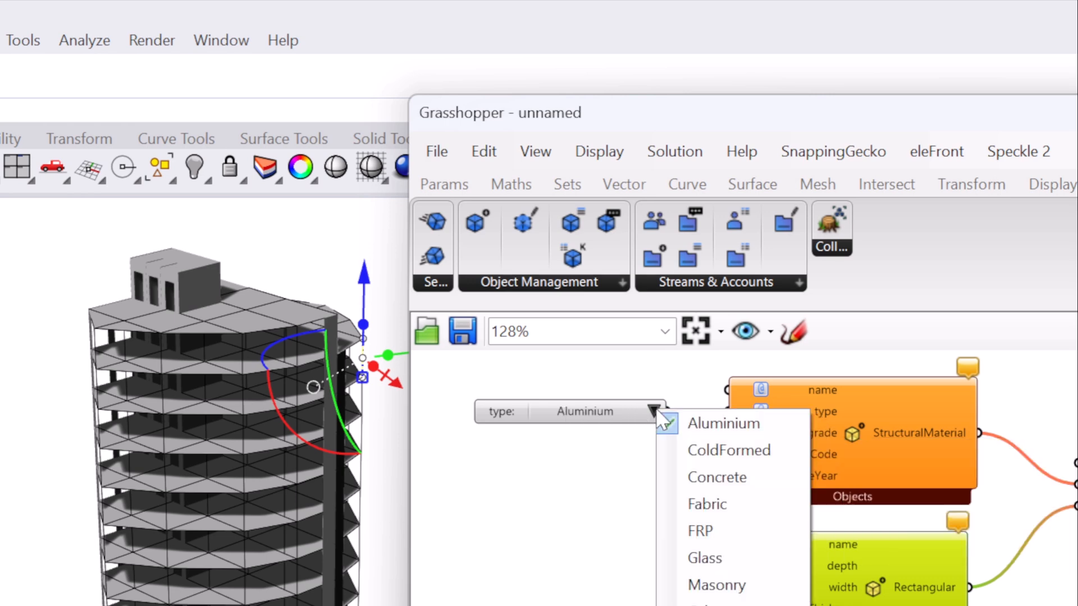
{"action": "left_click", "coordinate": [691, 478]}
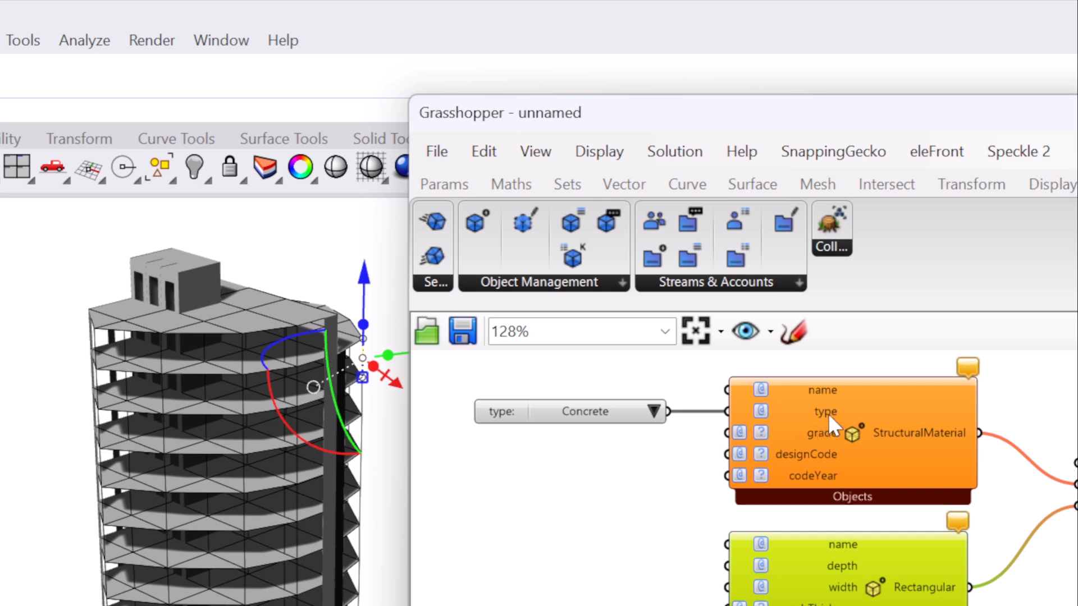
Examine the constants of the material type list to see which number stands for each material, and close them
{"action": "double_click", "coordinate": [568, 413]}
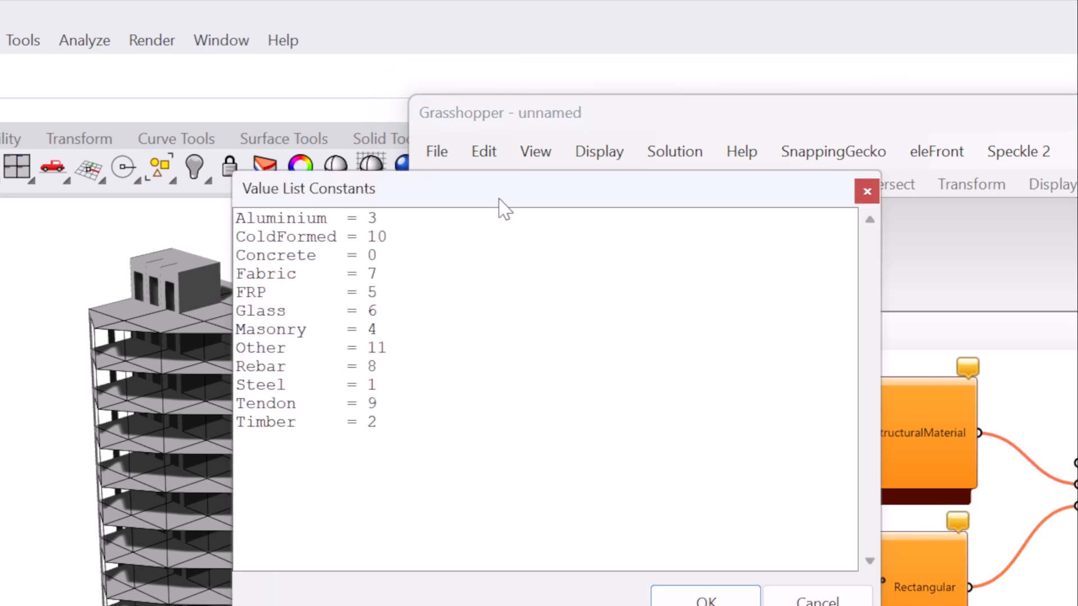
{"action": "left_click_drag", "start_coordinate": [498, 200], "coordinate": [658, 213]}
{"action": "left_click_drag", "start_coordinate": [561, 424], "coordinate": [389, 227]}
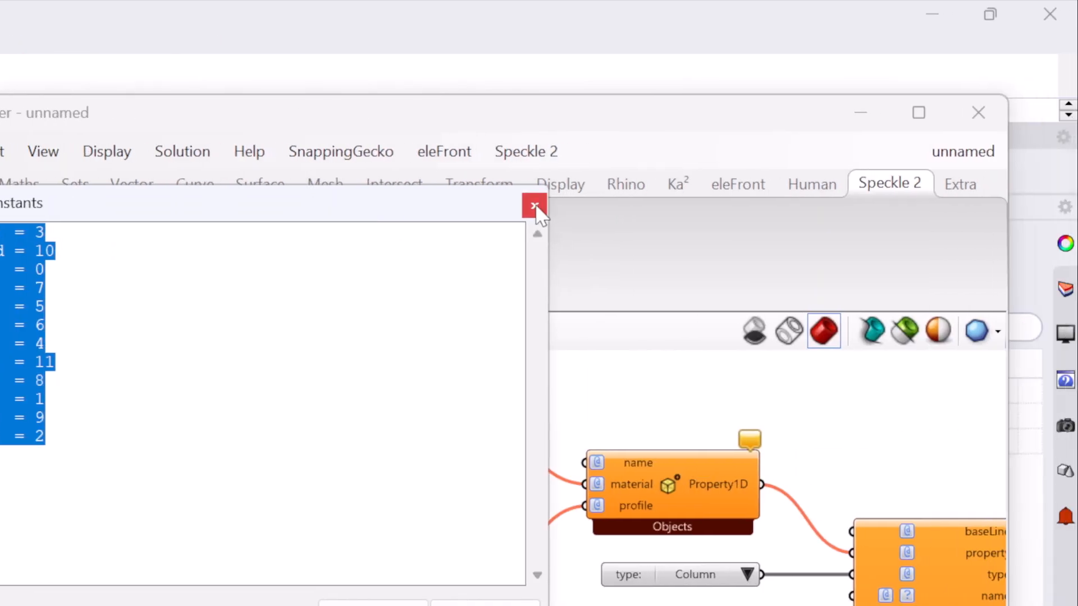
{"action": "left_click", "coordinate": [1027, 205]}
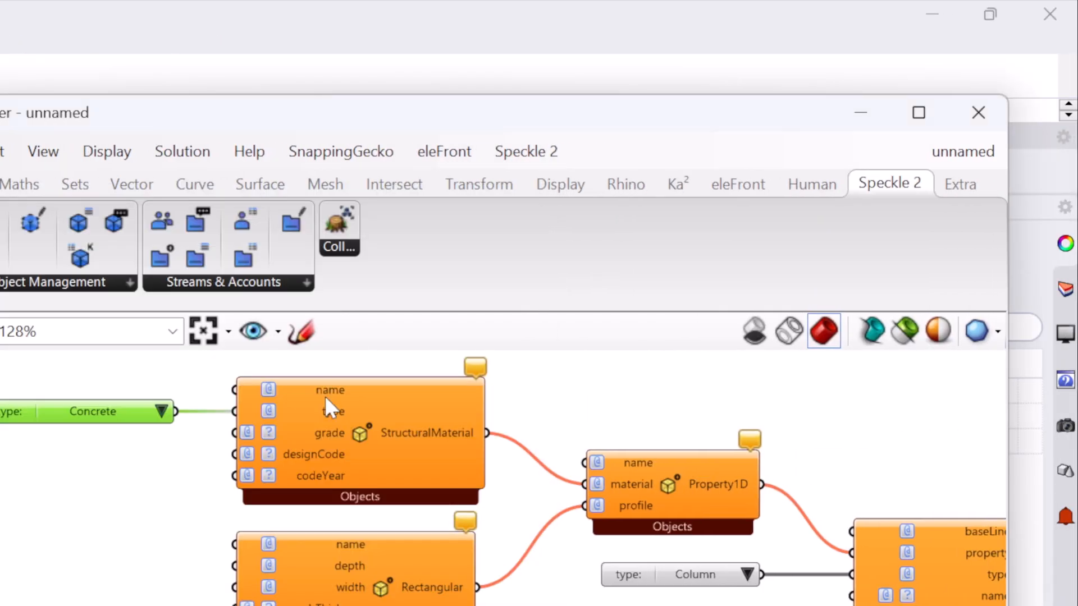
Switch to the Rhino model, select a floor slab of the tower and examine its attribute user text
{"action": "left_click", "coordinate": [918, 113]}
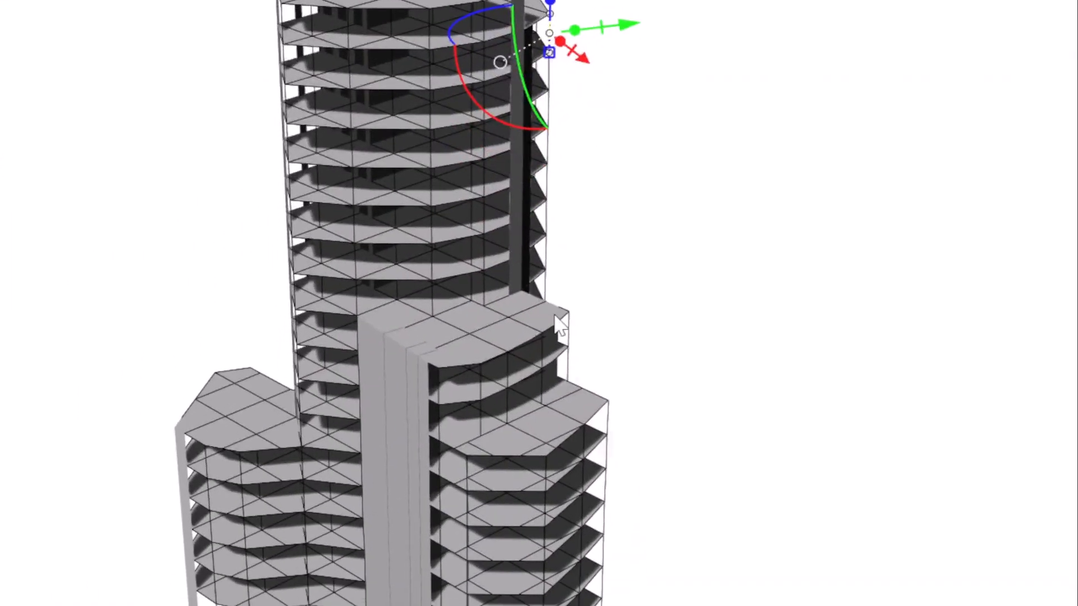
{"action": "left_click", "coordinate": [560, 325]}
{"action": "left_click", "coordinate": [605, 396]}
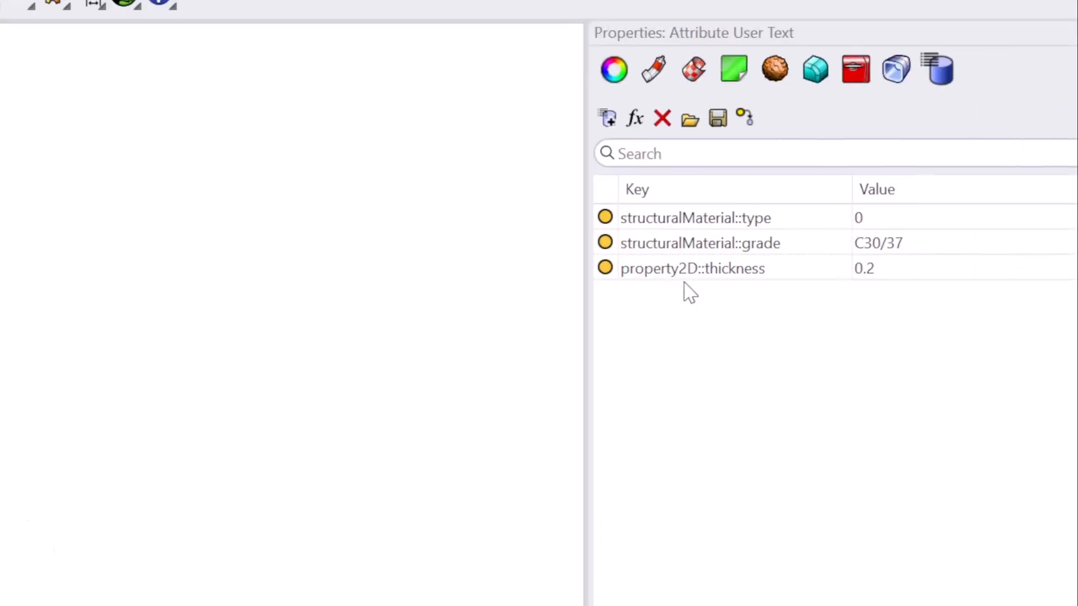